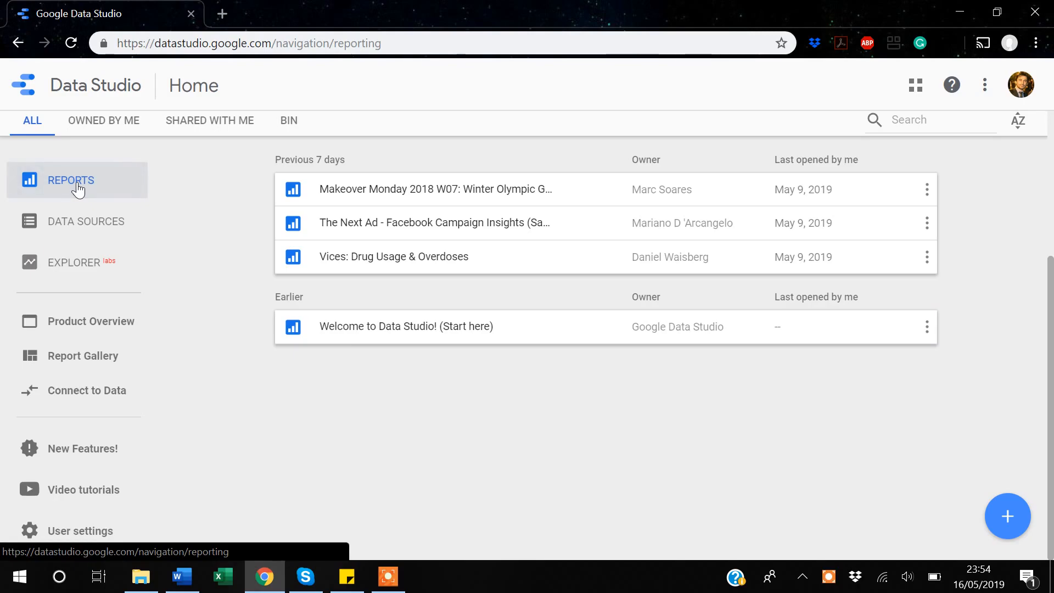
Create a new blank report and name it "First Report".
click(1011, 523)
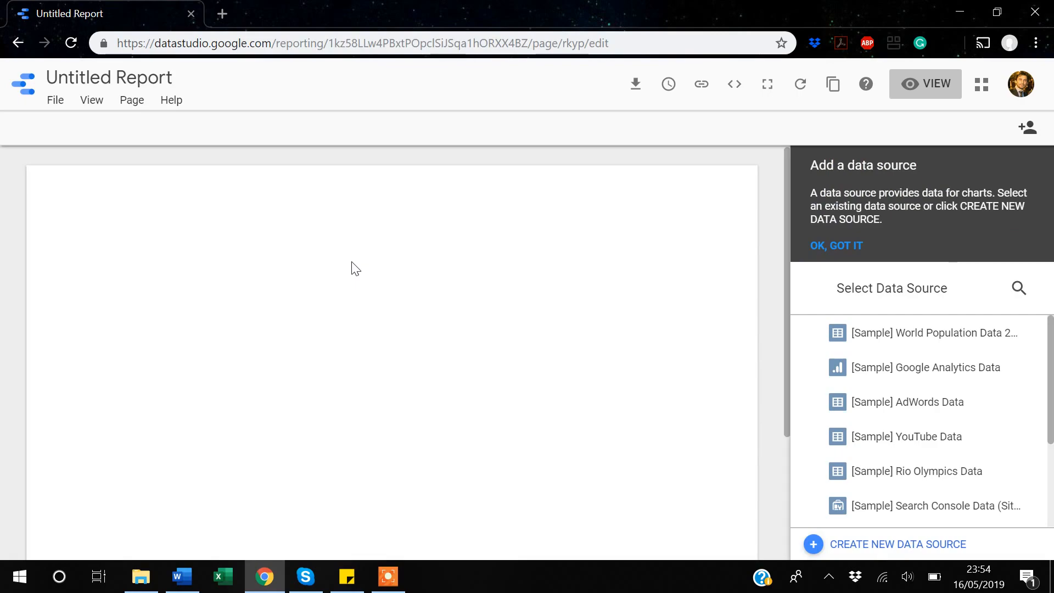
click(173, 81)
key(BackSpace)
key(BackSpace)
key(BackSpace)
key(BackSpace)
key(BackSpace)
key(BackSpace)
key(BackSpace)
key(BackSpace)
key(BackSpace)
key(BackSpace)
key(BackSpace)
key(BackSpace)
key(BackSpace)
key(BackSpace)
key(BackSpace)
text(First)
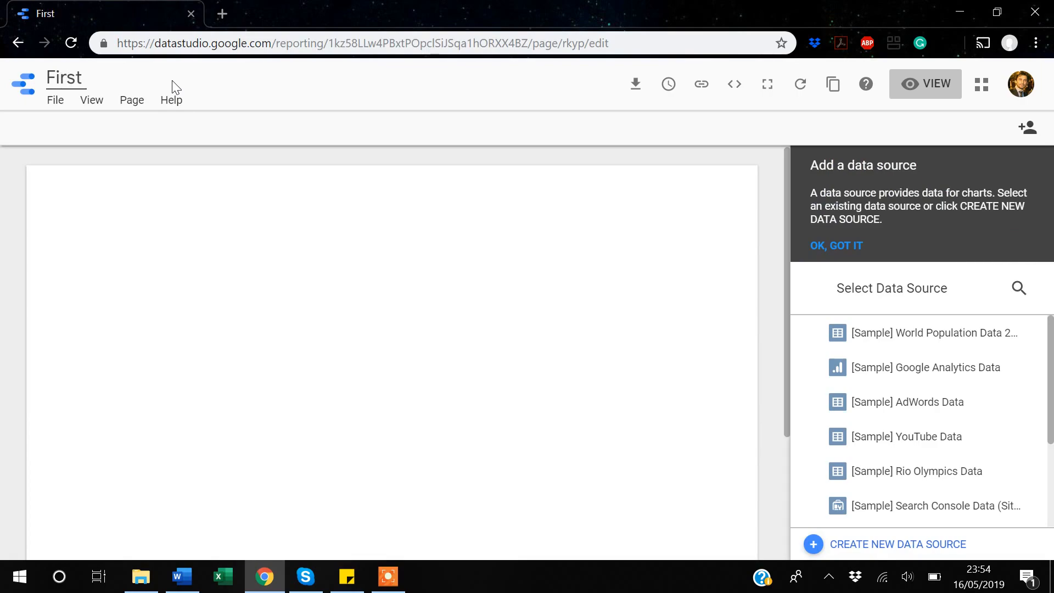
text( Resport)
key(BackSpace)
key(BackSpace)
key(BackSpace)
key(BackSpace)
key(BackSpace)
text(port)
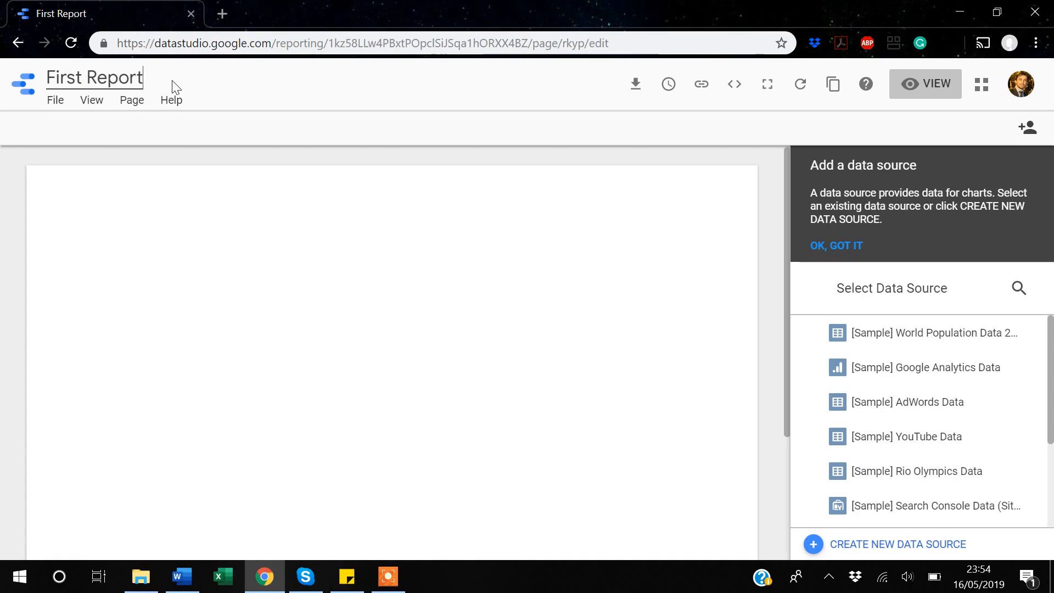
click(264, 309)
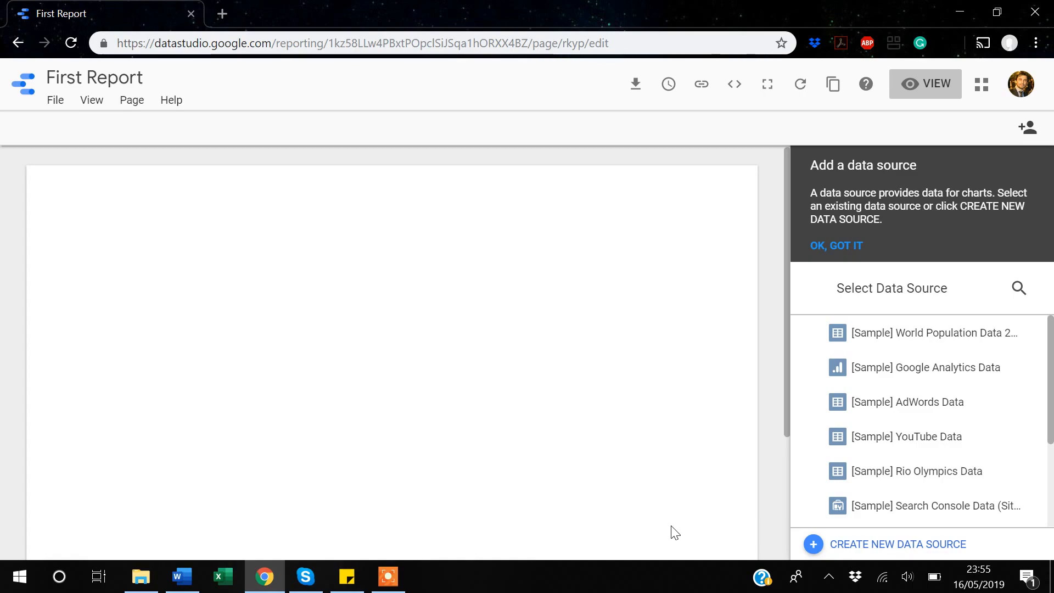
Start a new data source for the report using the Google Analytics connector.
click(863, 554)
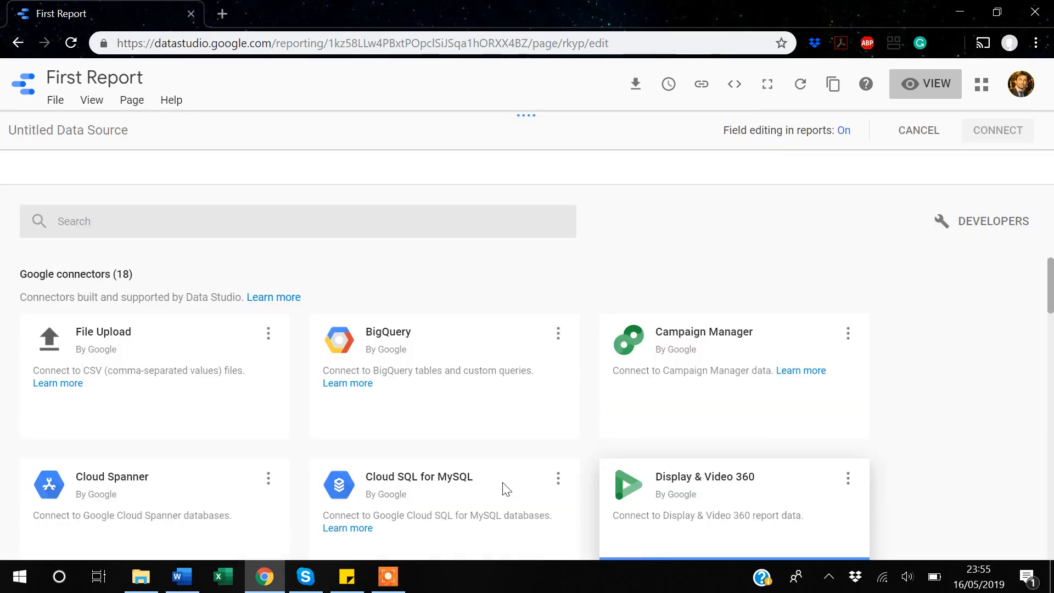
mouse_move(235, 399)
scroll(236, 403, down, 3)
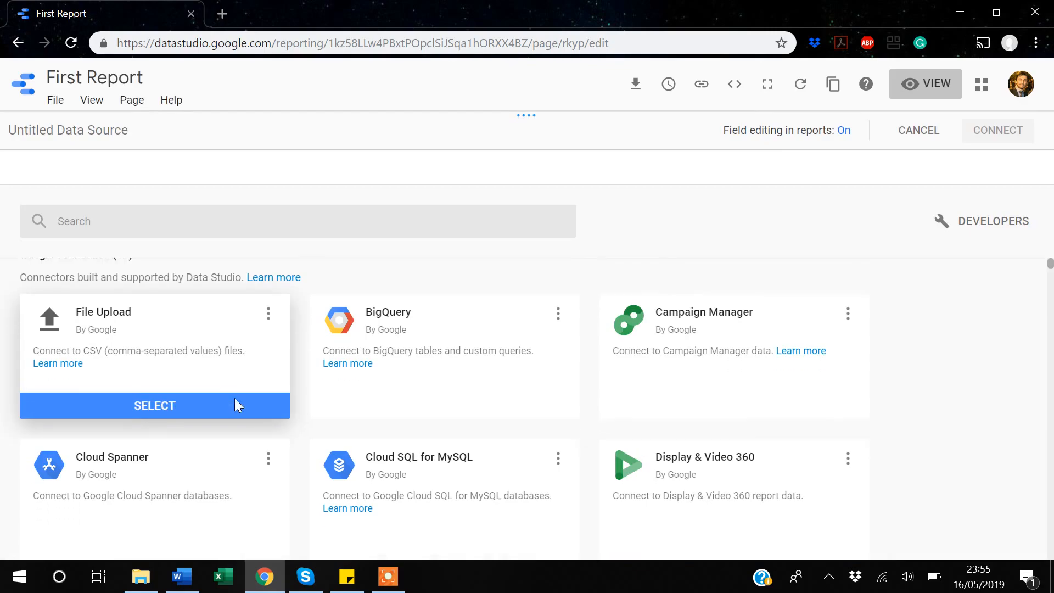
scroll(235, 406, down, 6)
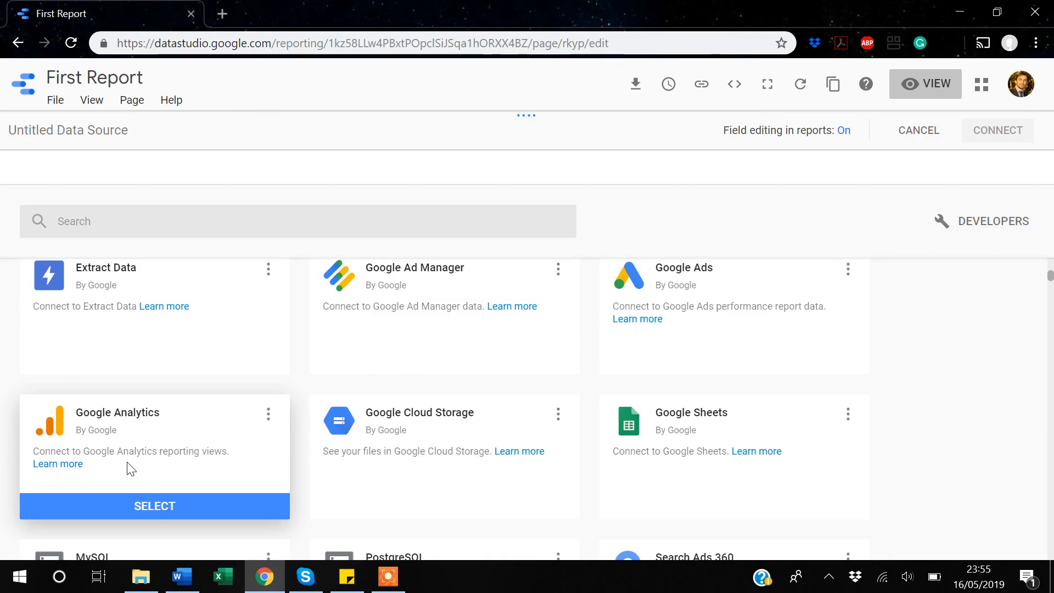
click(152, 510)
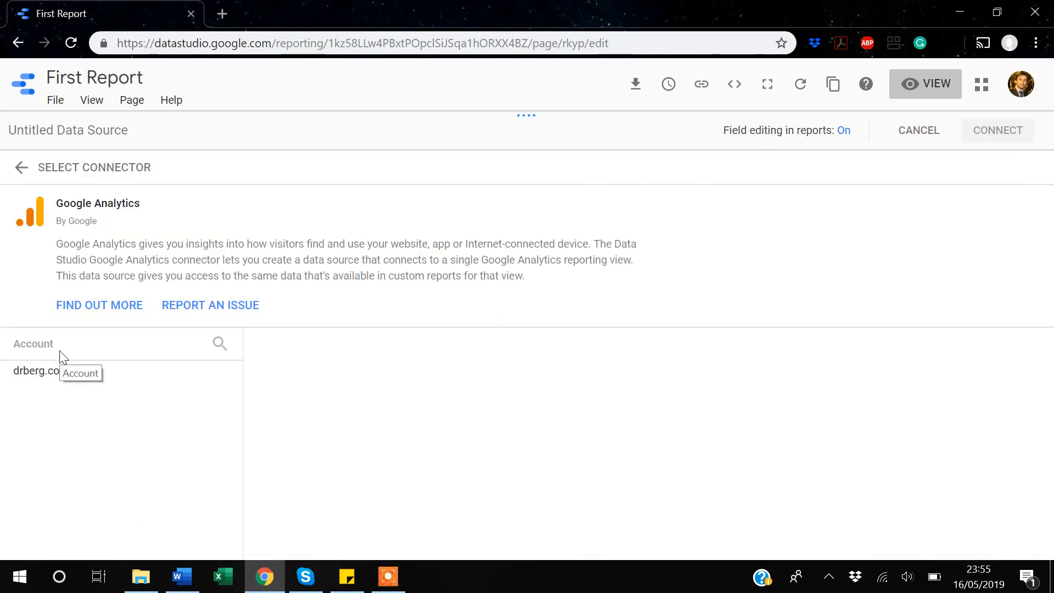
Connect the drberg.com account's Diet Doctor property with the All Web Site Data view and add it to the report.
click(36, 379)
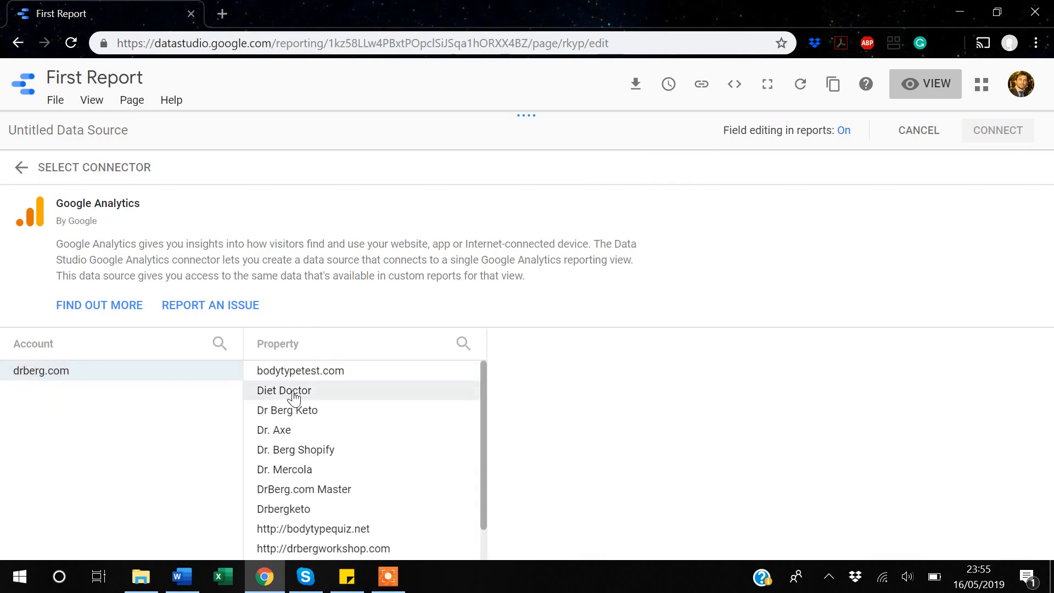
click(286, 399)
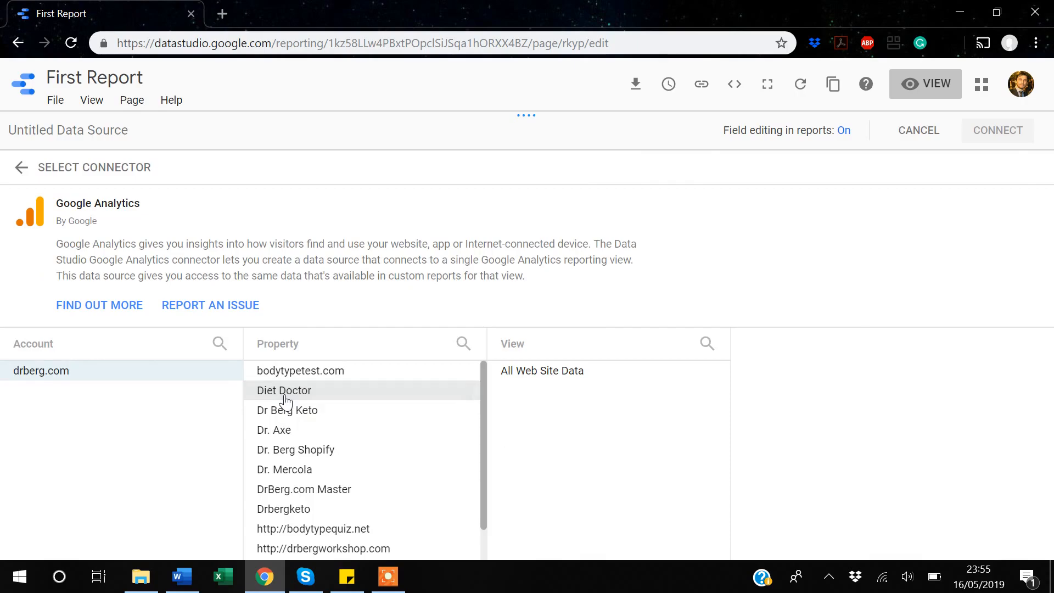
click(529, 382)
click(1014, 130)
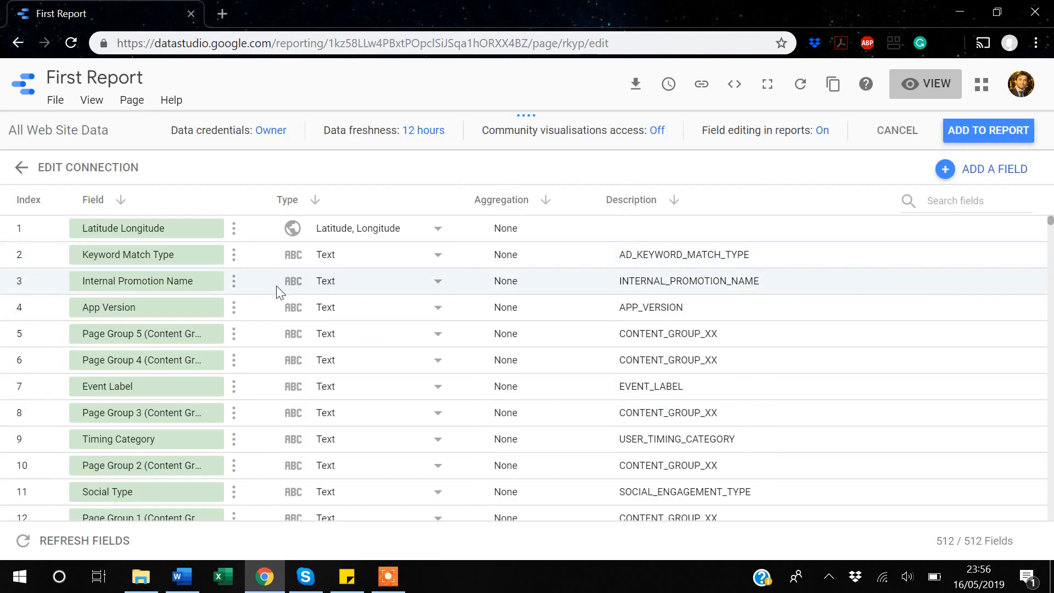
click(951, 135)
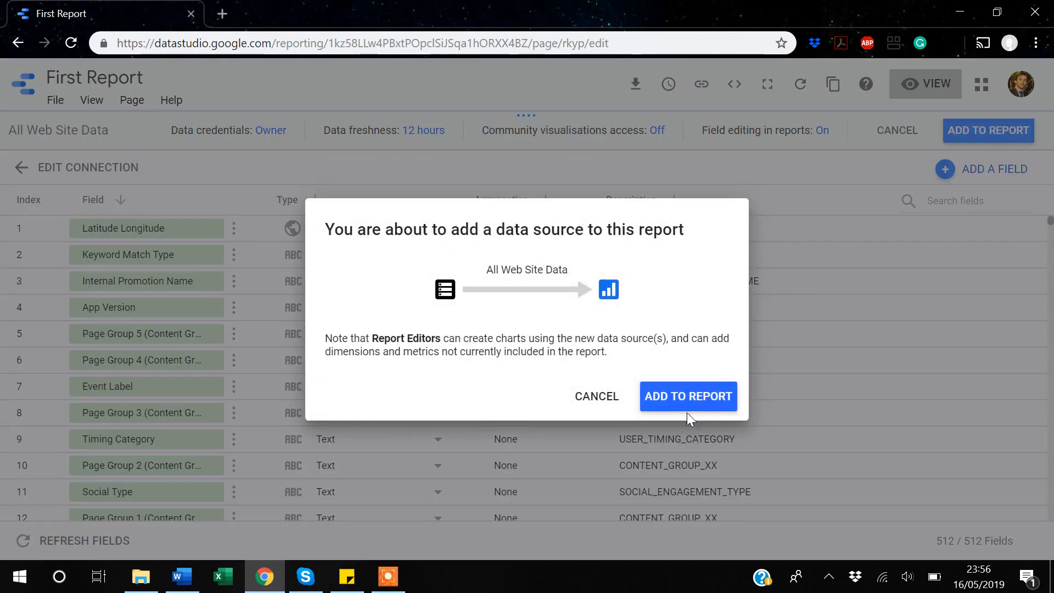
click(680, 402)
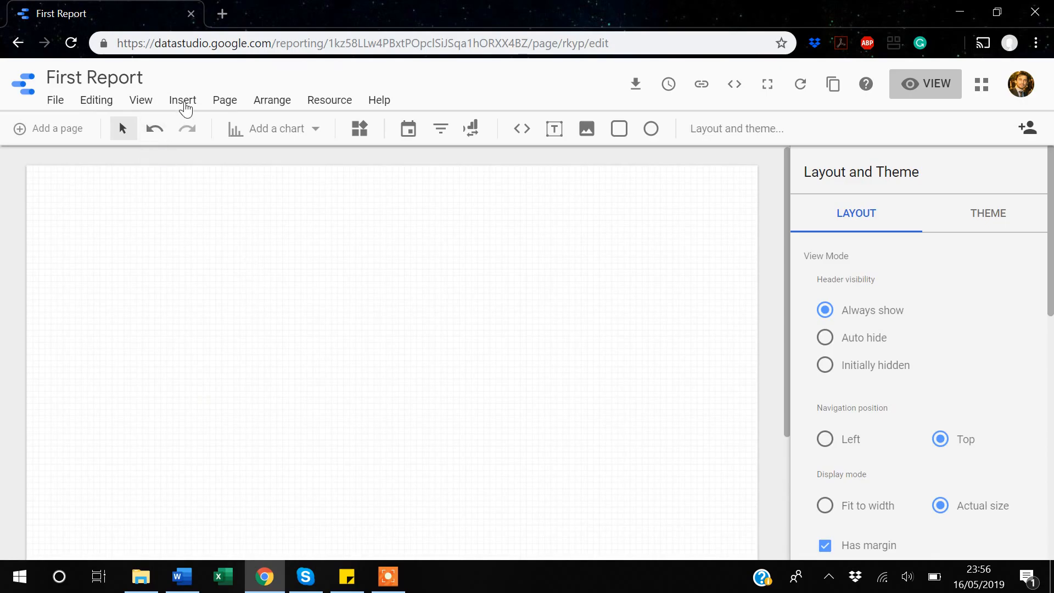
Insert a bar chart, place it in the page's upper-left corner and enlarge it to nearly half the page width.
click(184, 106)
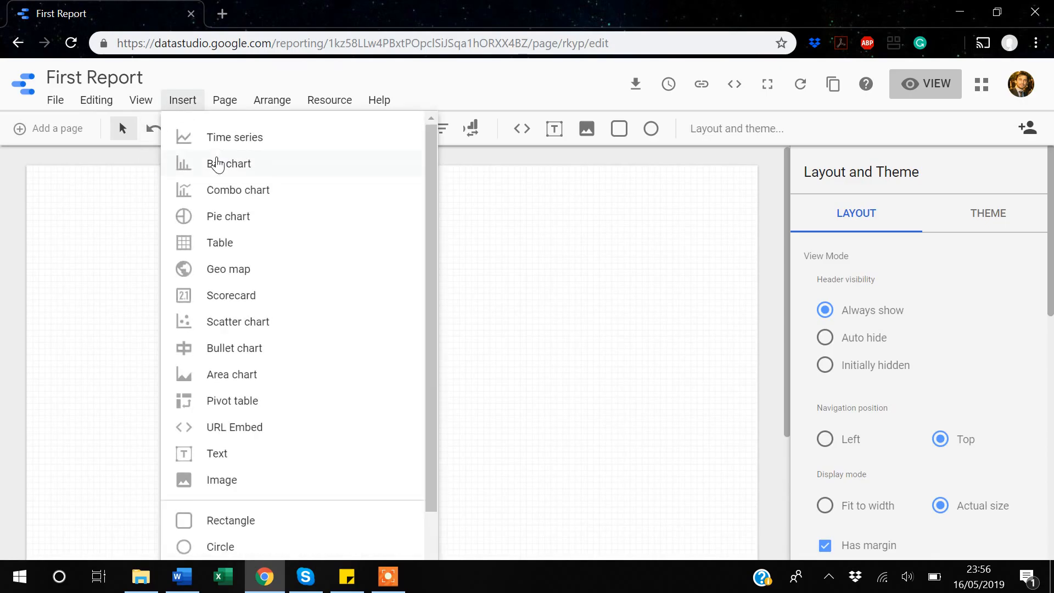
click(218, 164)
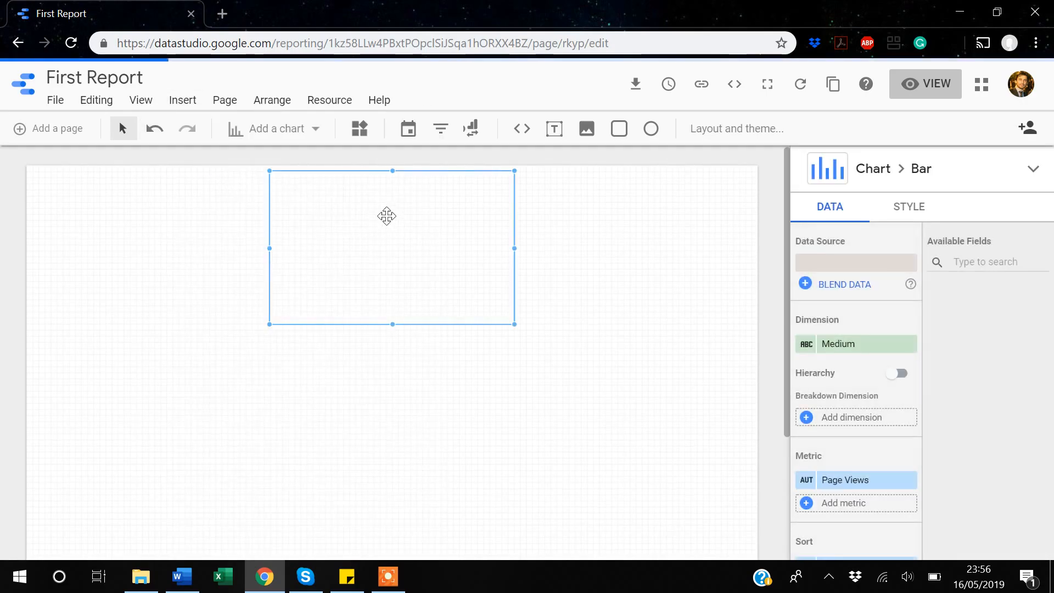
drag(378, 182, 137, 192)
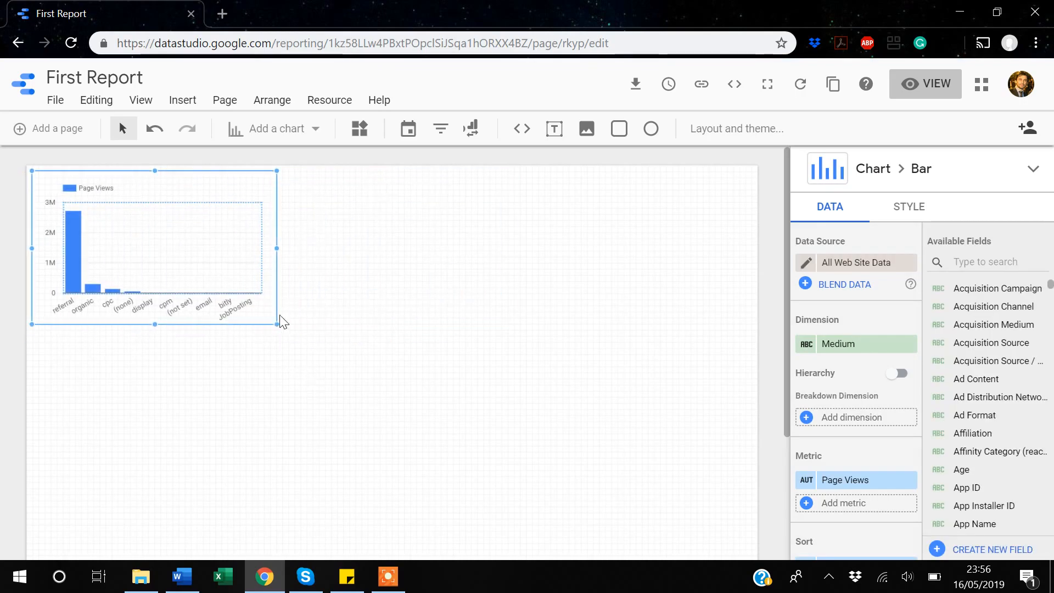
drag(275, 325, 363, 417)
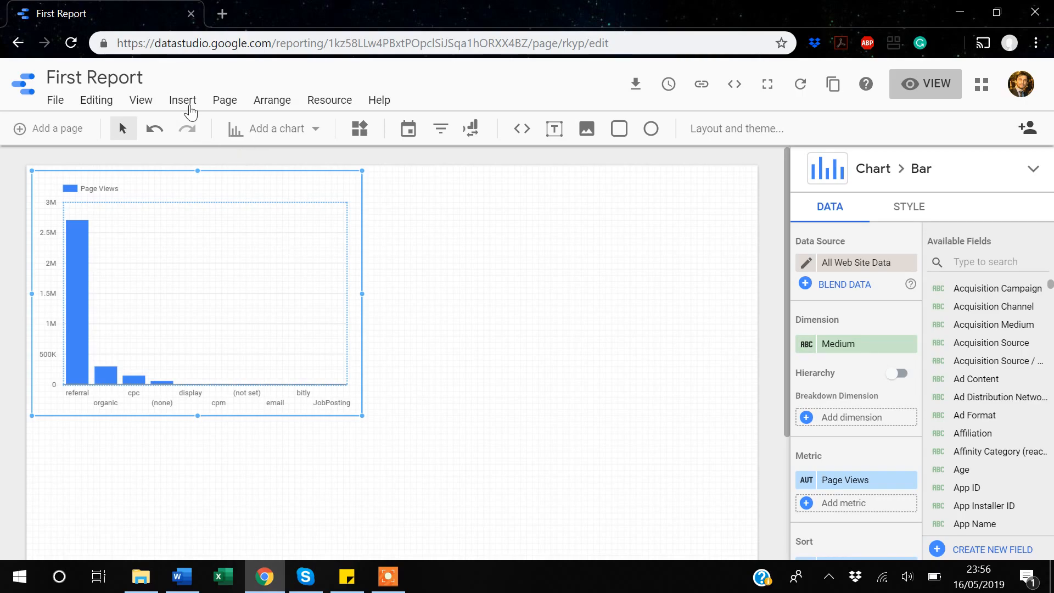
Insert a second bar chart, place it beside the first one and enlarge it to a similar size.
click(189, 108)
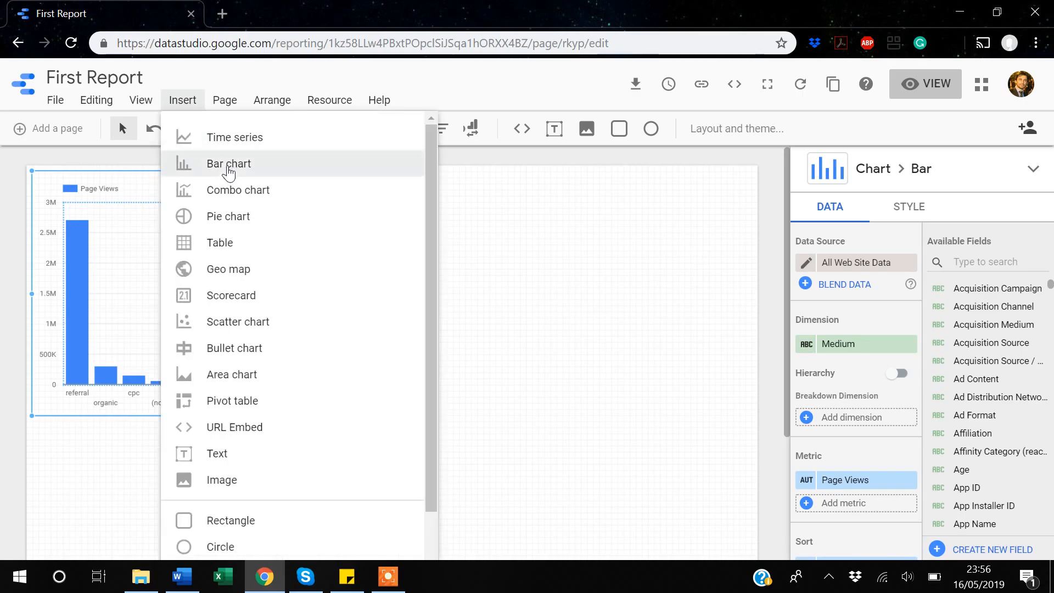
click(230, 165)
drag(463, 204, 565, 200)
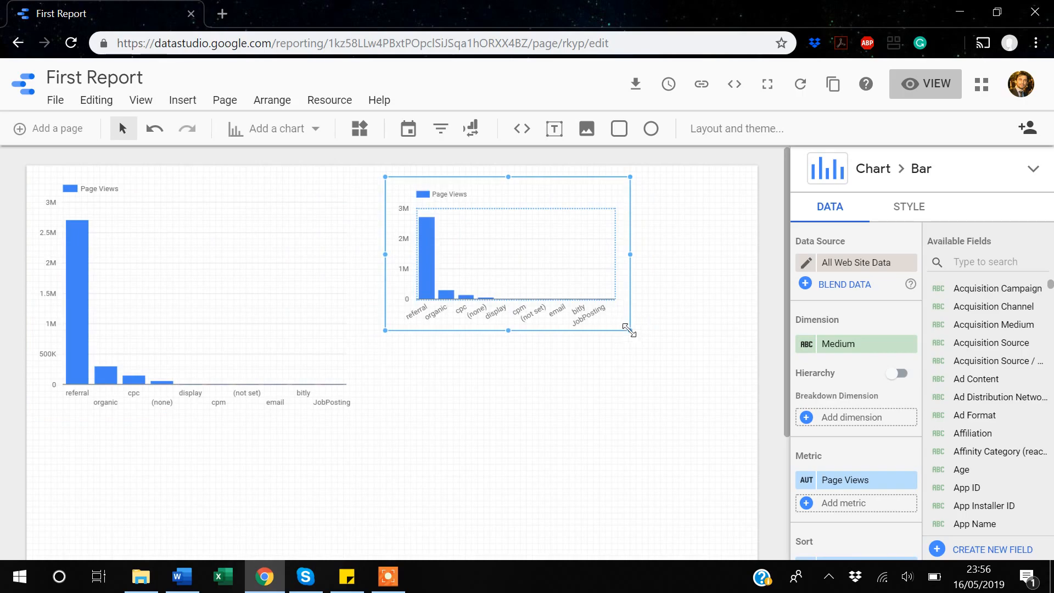
drag(630, 331, 722, 404)
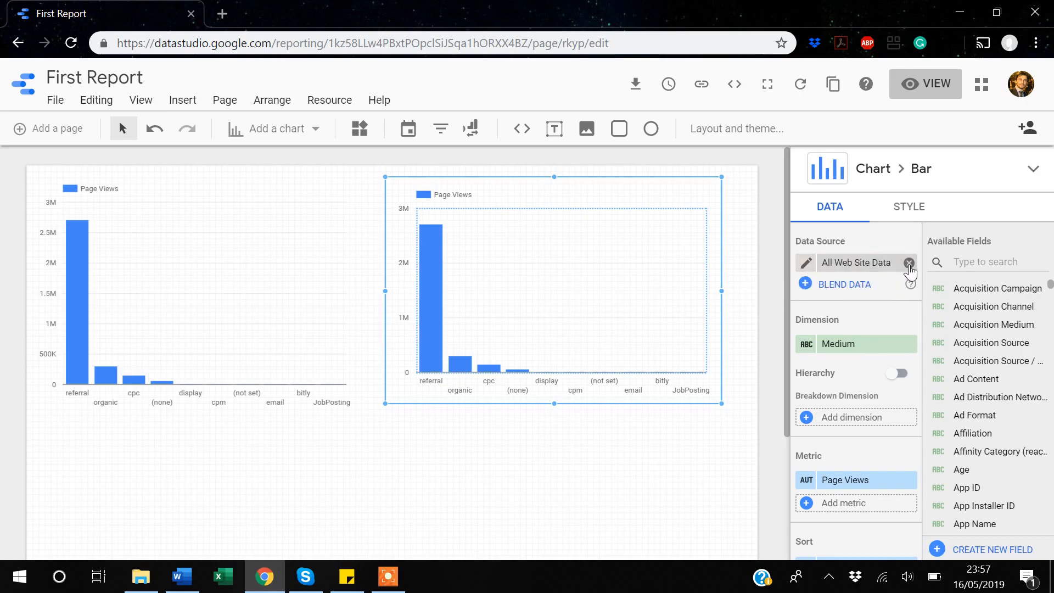
Remove the second bar chart's data source and start a new one using the Google Sheets connector.
click(908, 265)
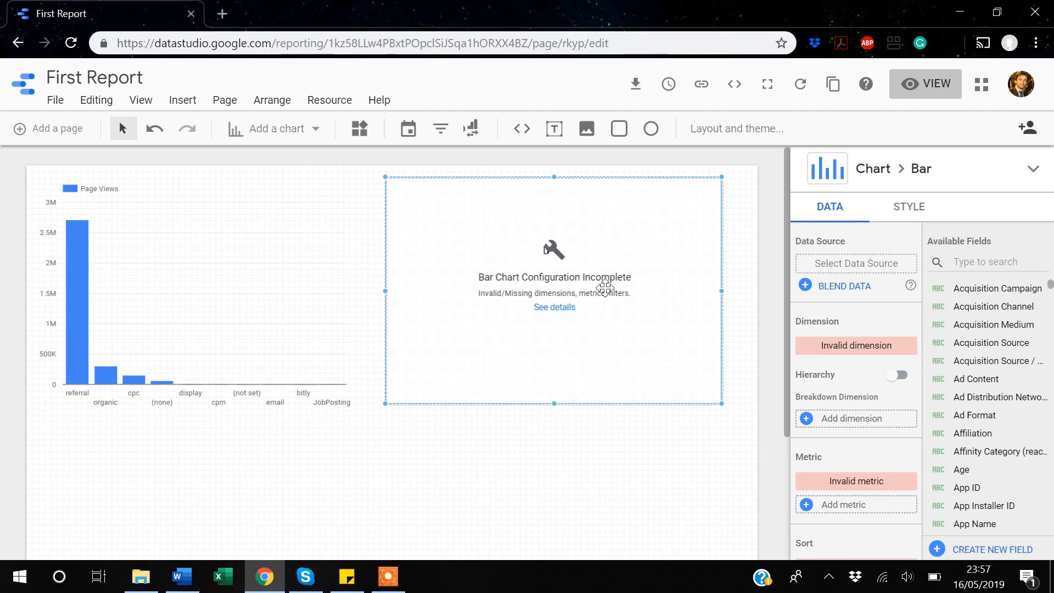
click(849, 271)
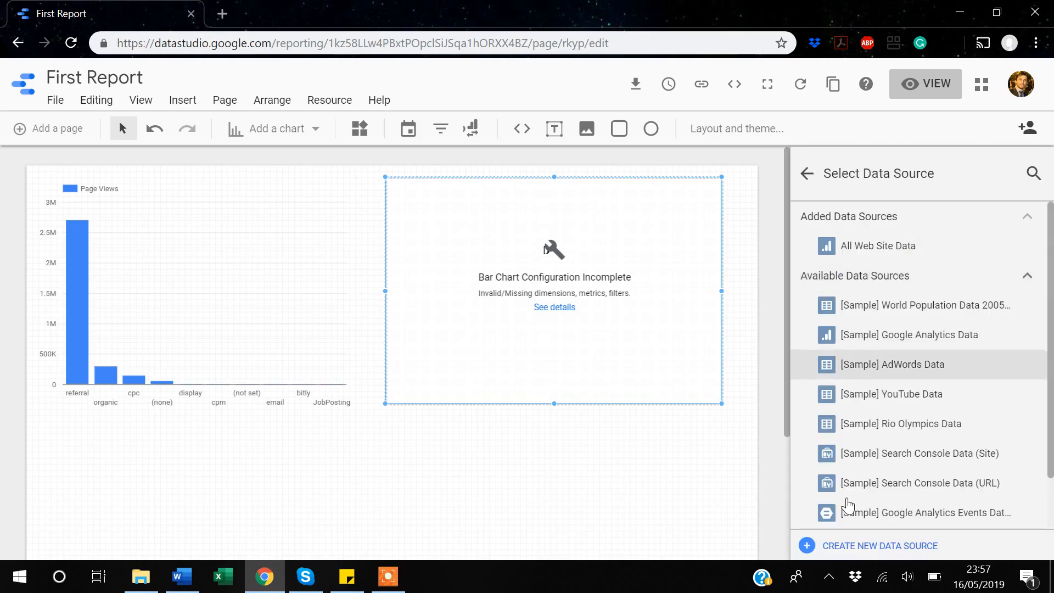
scroll(848, 506, down, 1)
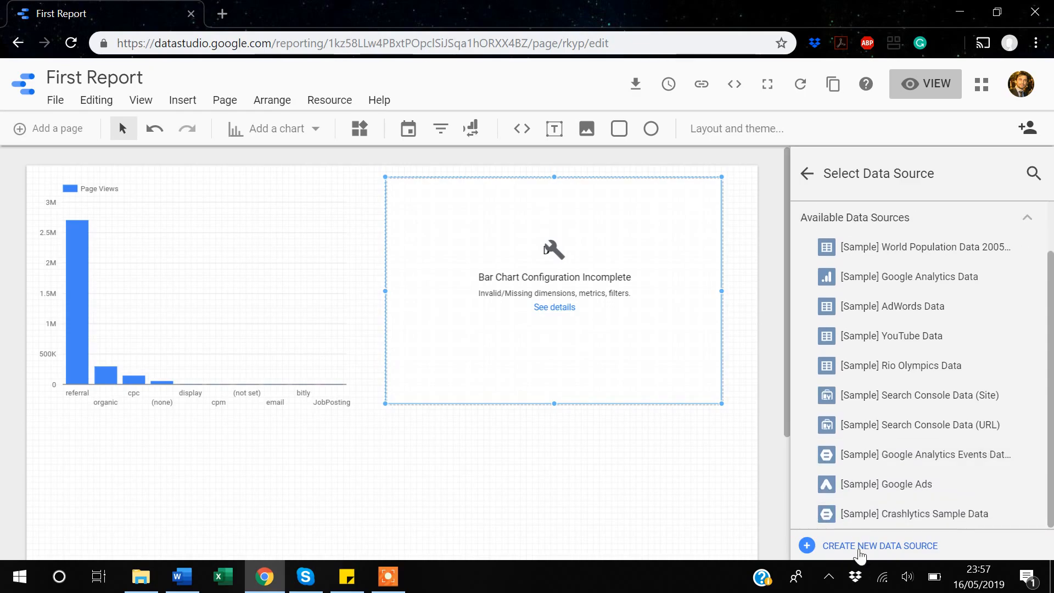
click(860, 549)
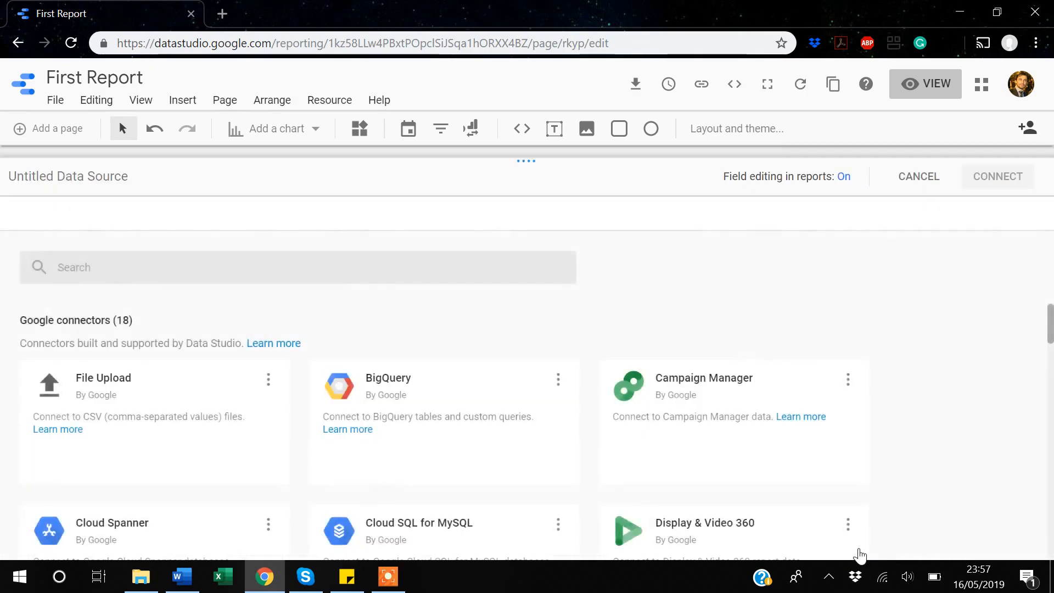
scroll(538, 422, down, 3)
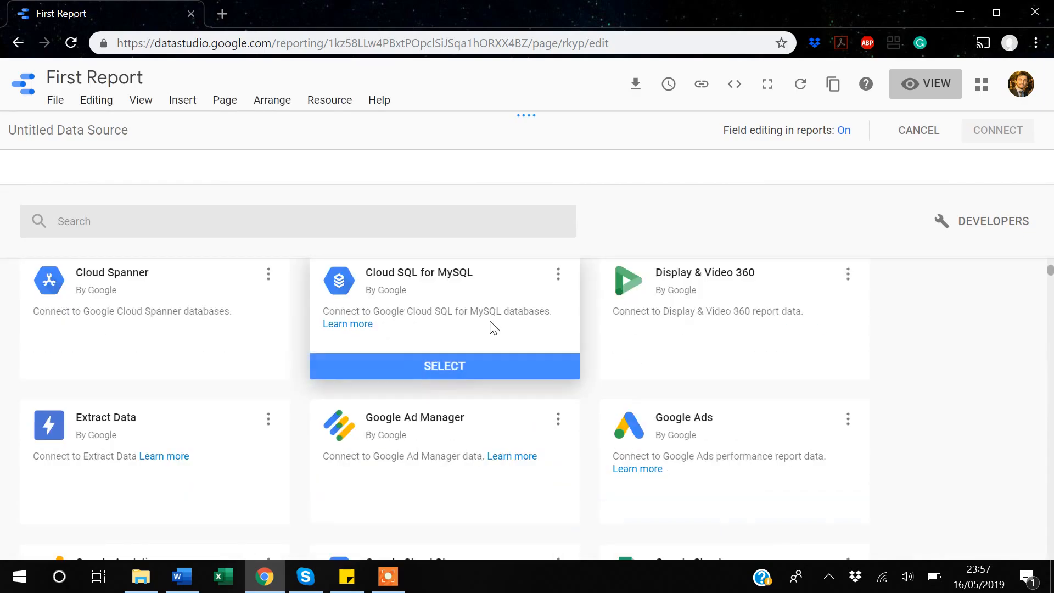
scroll(493, 328, down, 1)
scroll(493, 328, down, 1)
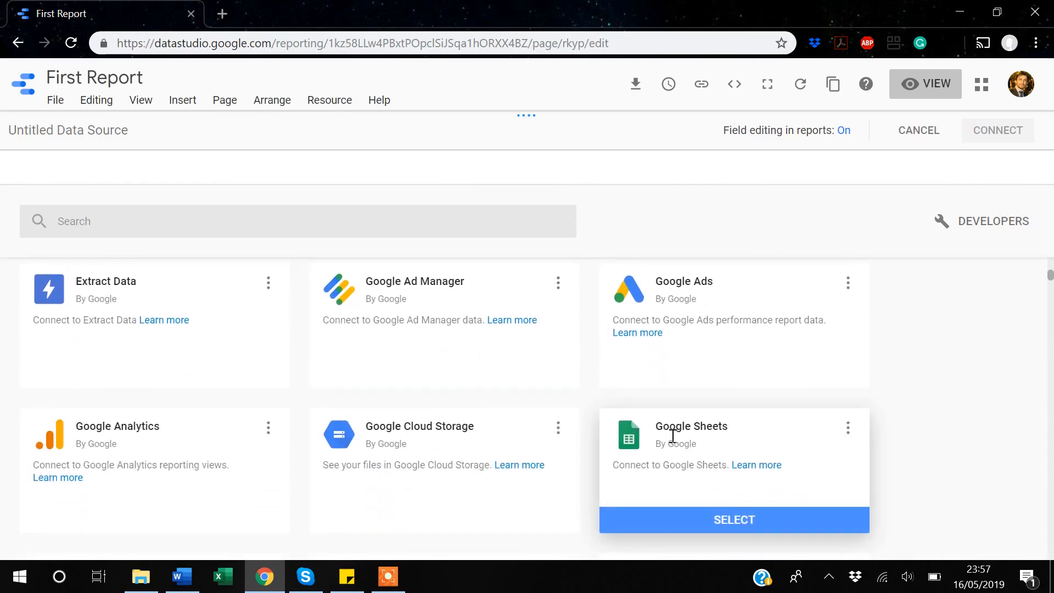
click(722, 520)
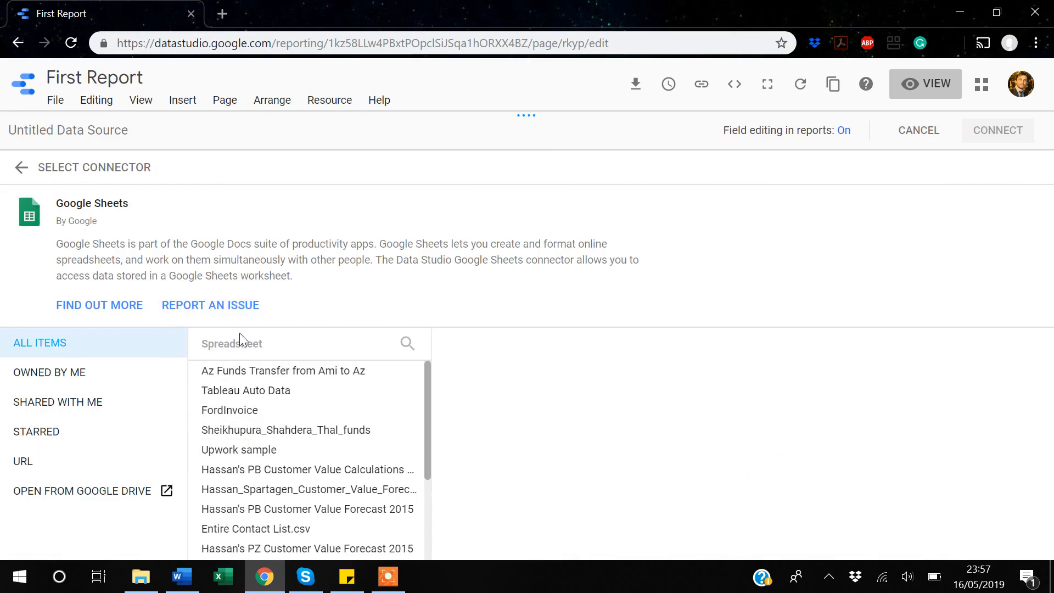
Connect Sheet1 of the Tableau Auto Data spreadsheet, add it to the report and return to the chart's data settings.
click(267, 395)
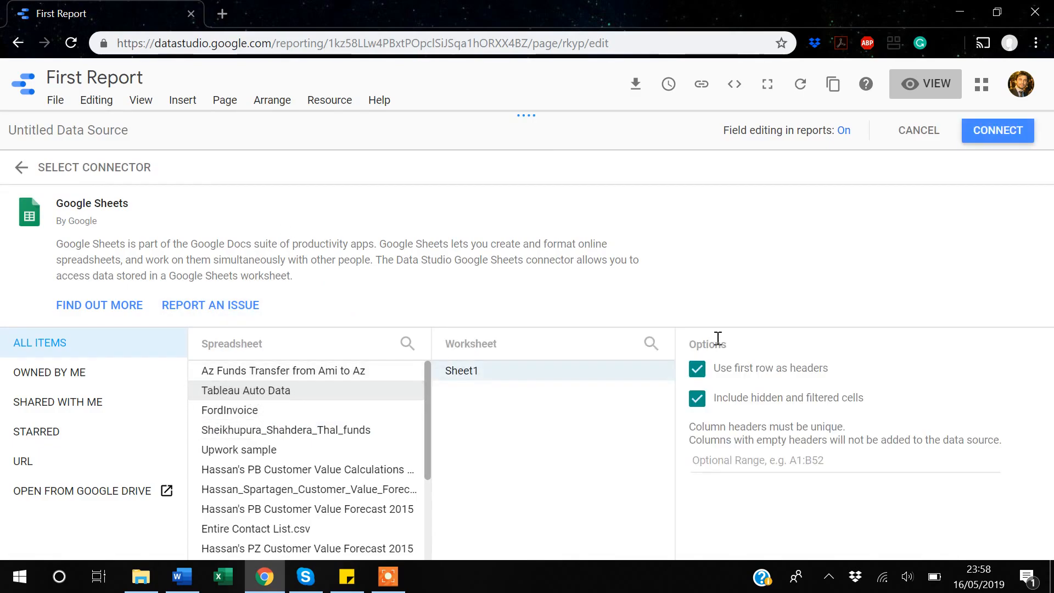
click(987, 134)
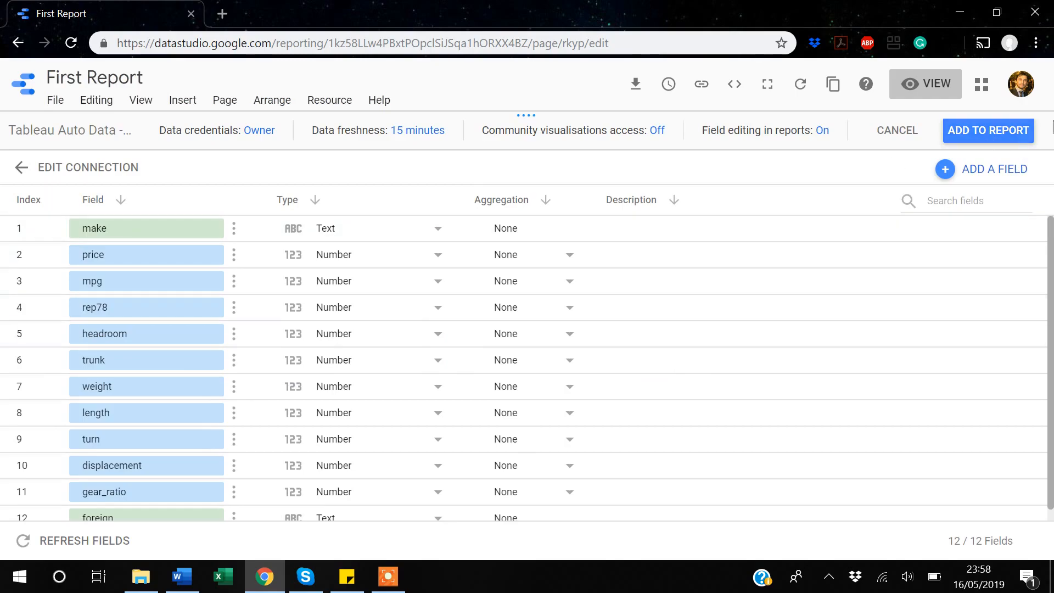
click(999, 133)
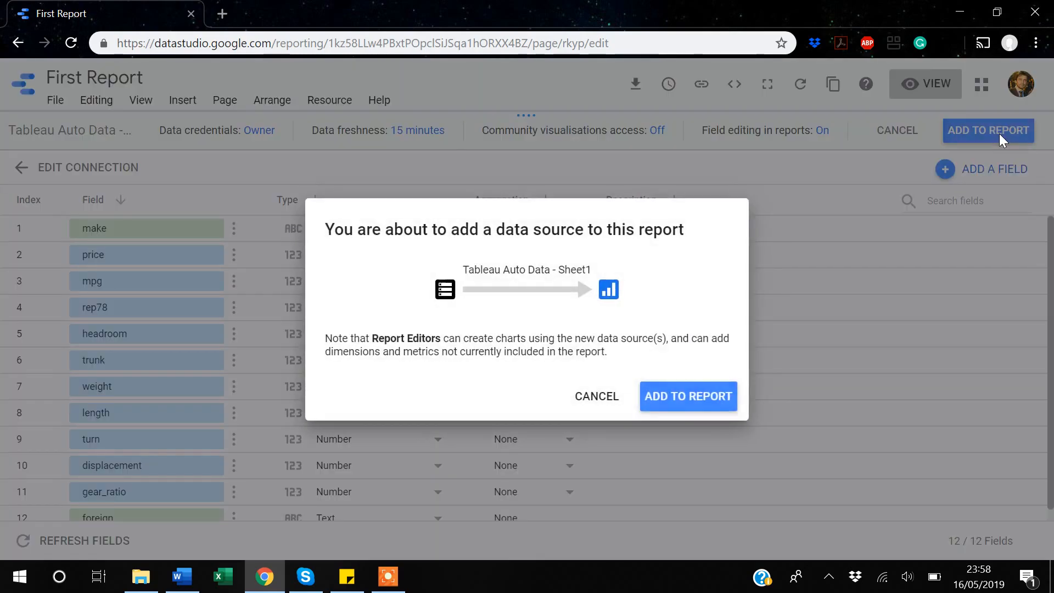
click(693, 400)
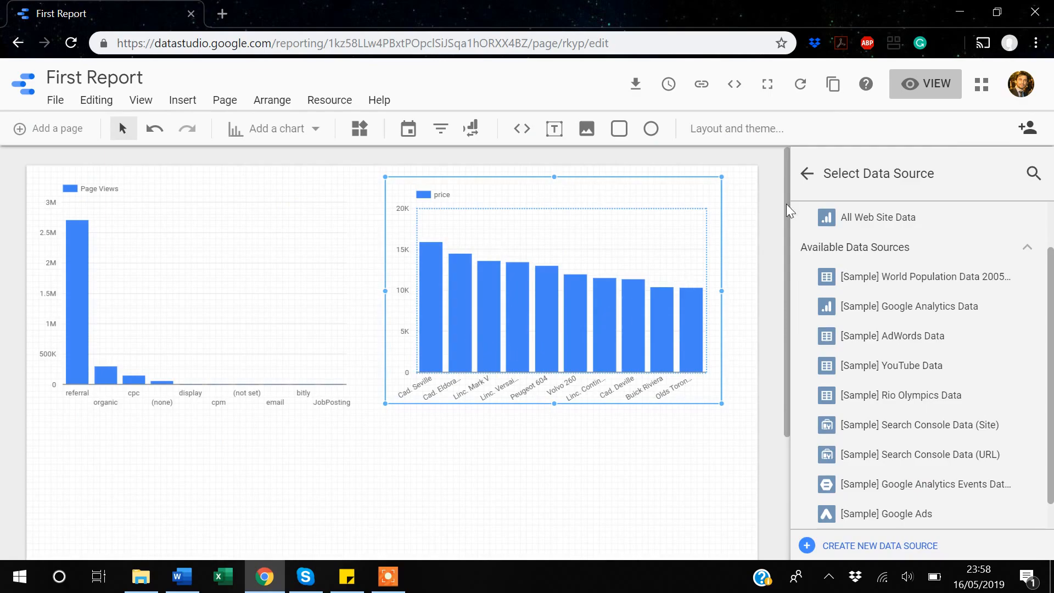
click(807, 173)
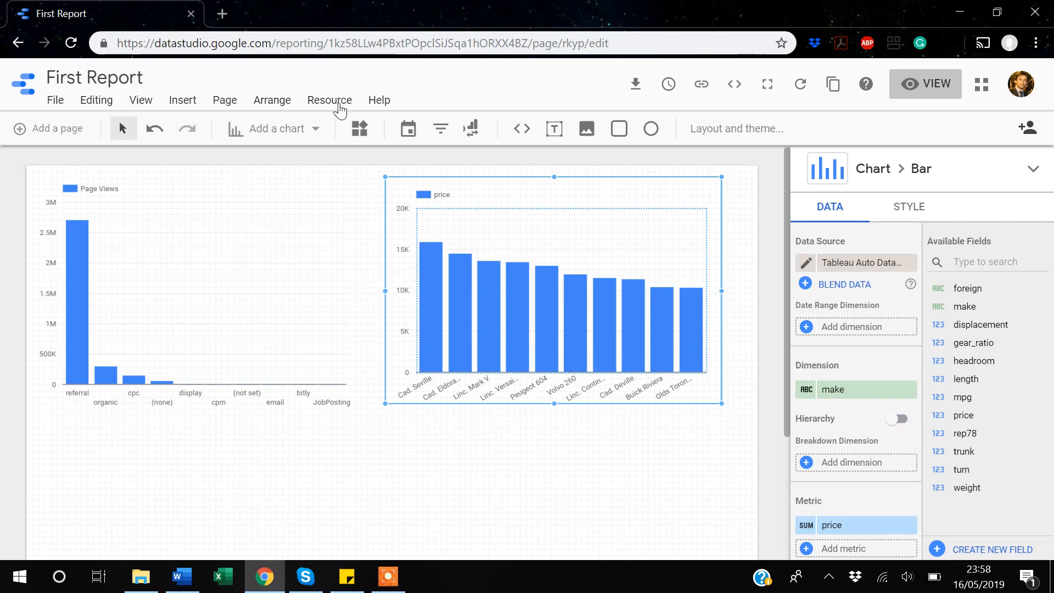
Add a scatter chart based on the Tableau Auto Data source to the report page.
click(321, 125)
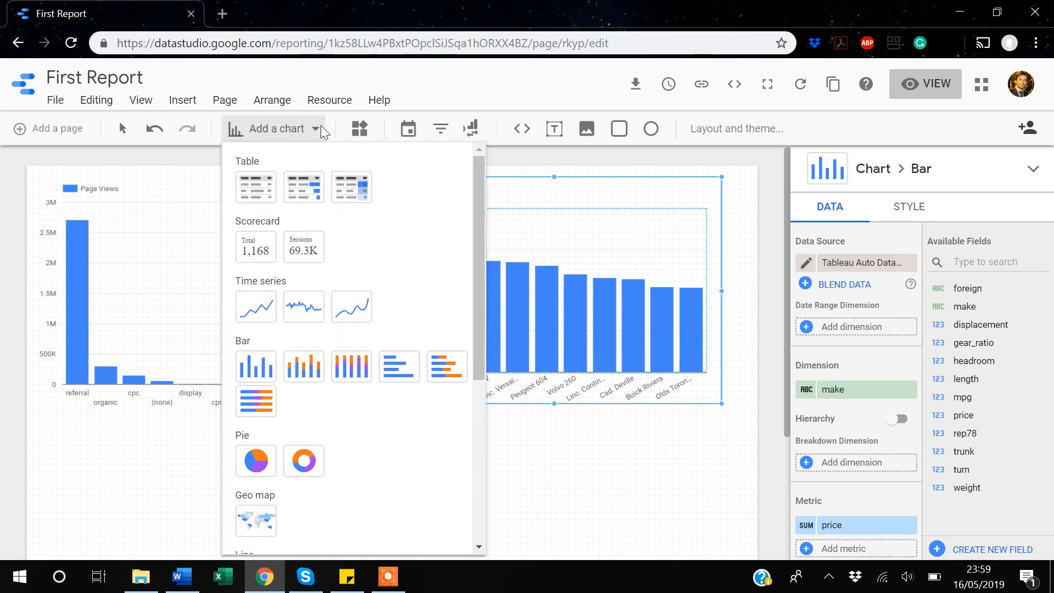
scroll(291, 291, down, 5)
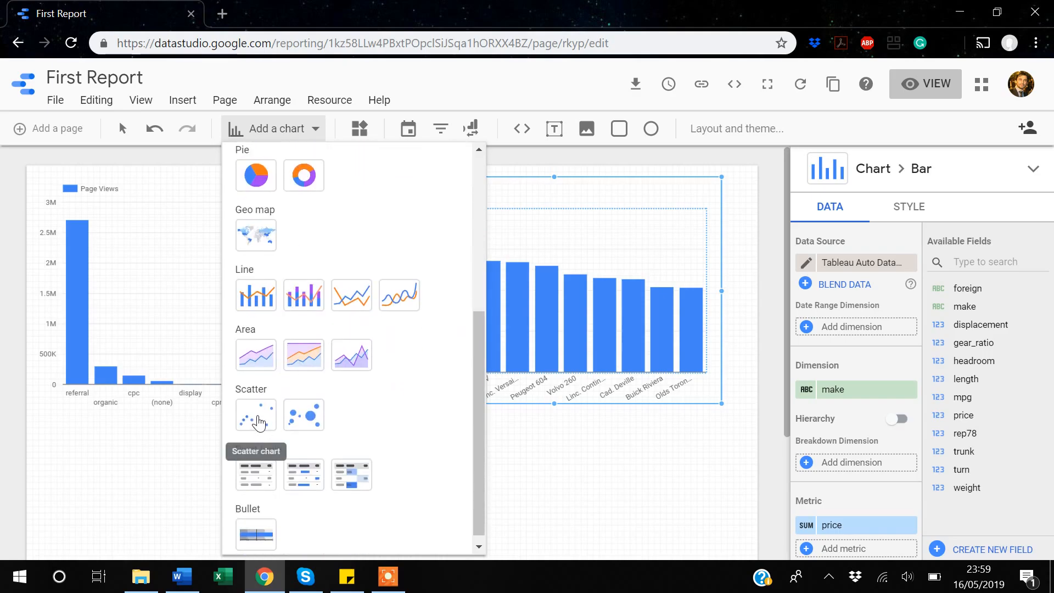
click(256, 415)
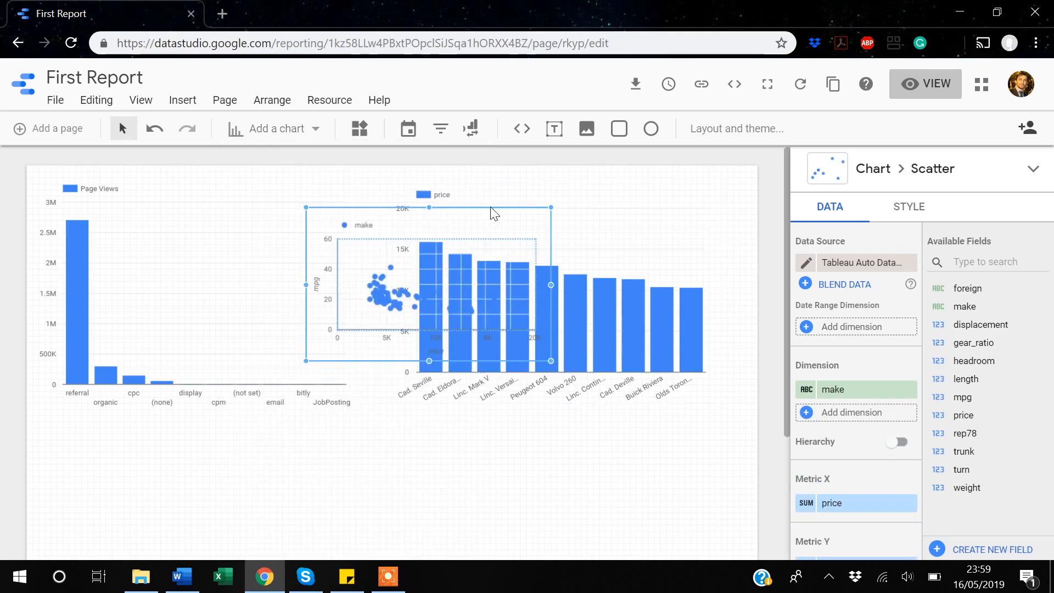
Move the scatter chart below the Page Views bar chart and enlarge it to a similar width.
drag(522, 216, 286, 435)
scroll(286, 435, down, 3)
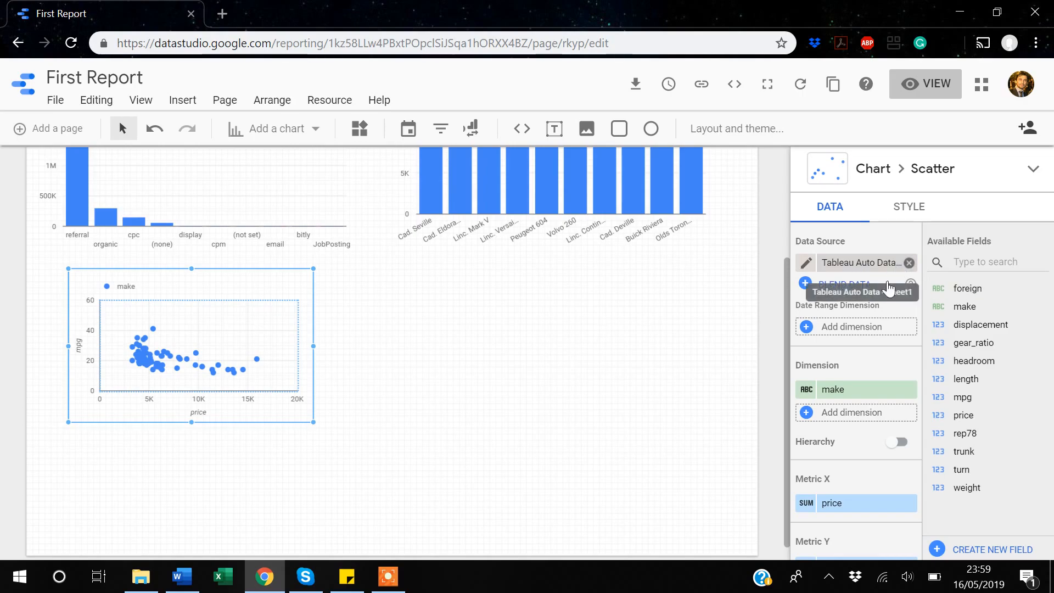
drag(313, 423, 386, 458)
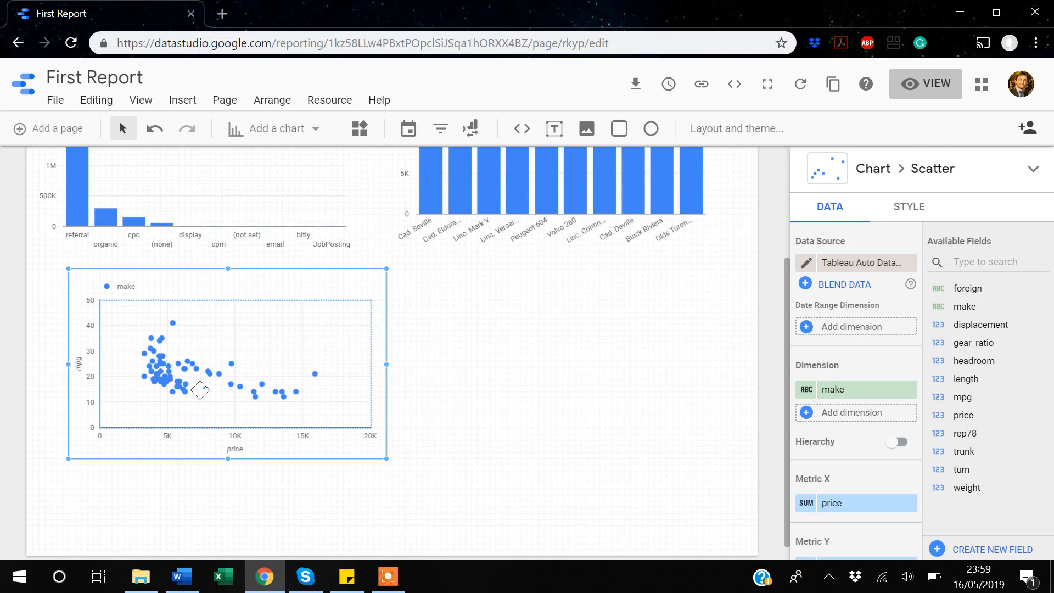
Open the Tableau Auto Data spreadsheet from Google Drive in a new browser tab.
click(222, 13)
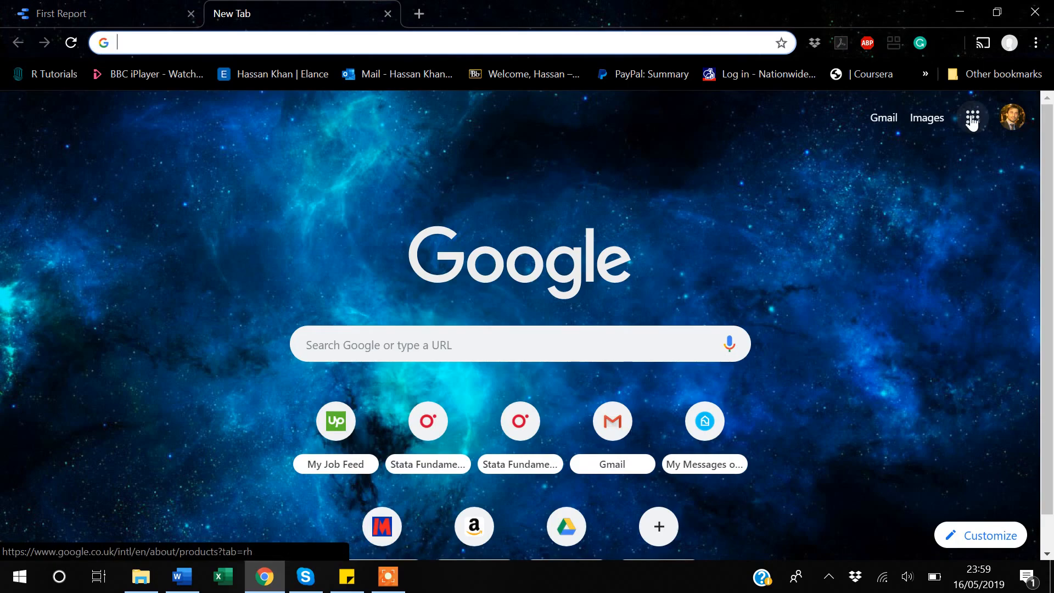
click(973, 118)
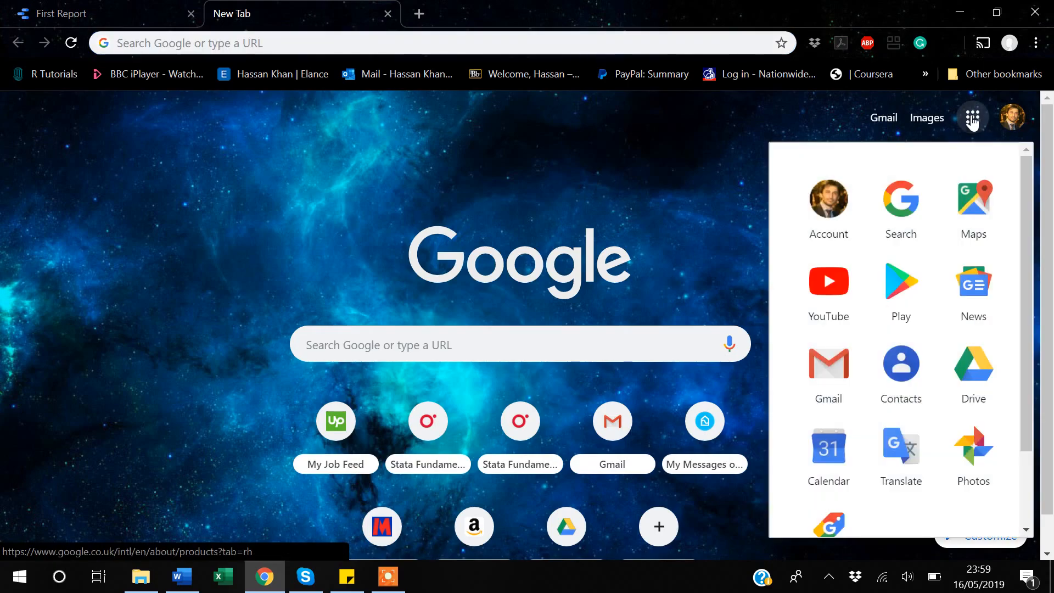
click(984, 362)
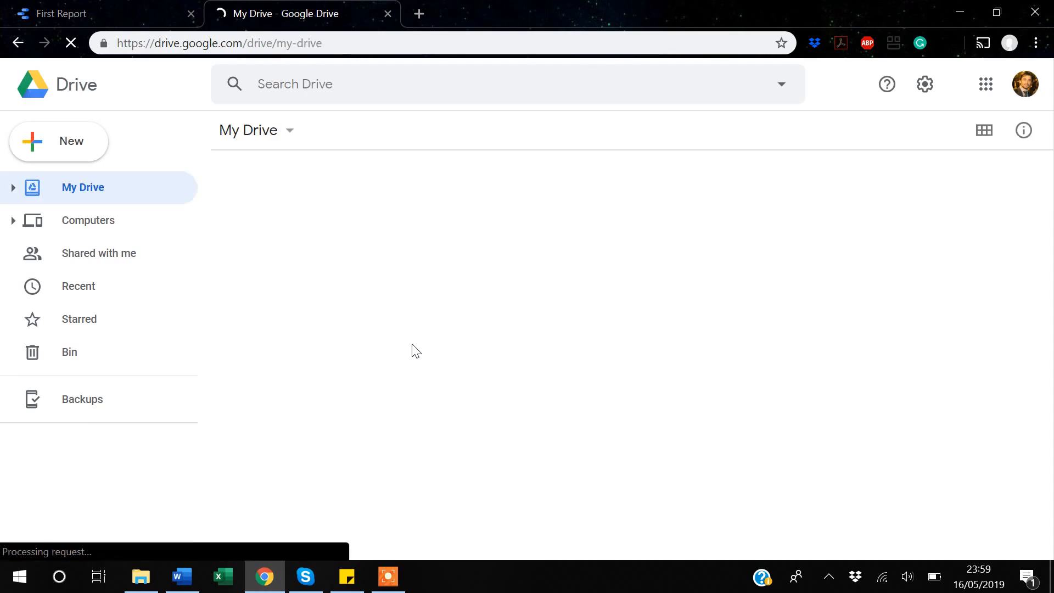
scroll(415, 351, down, 6)
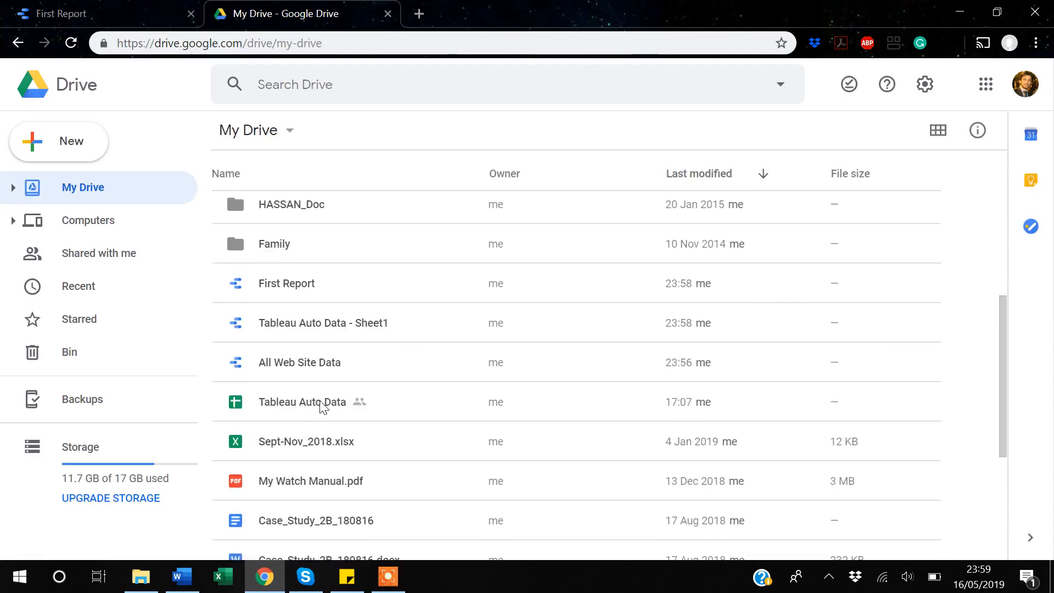
double_click(289, 403)
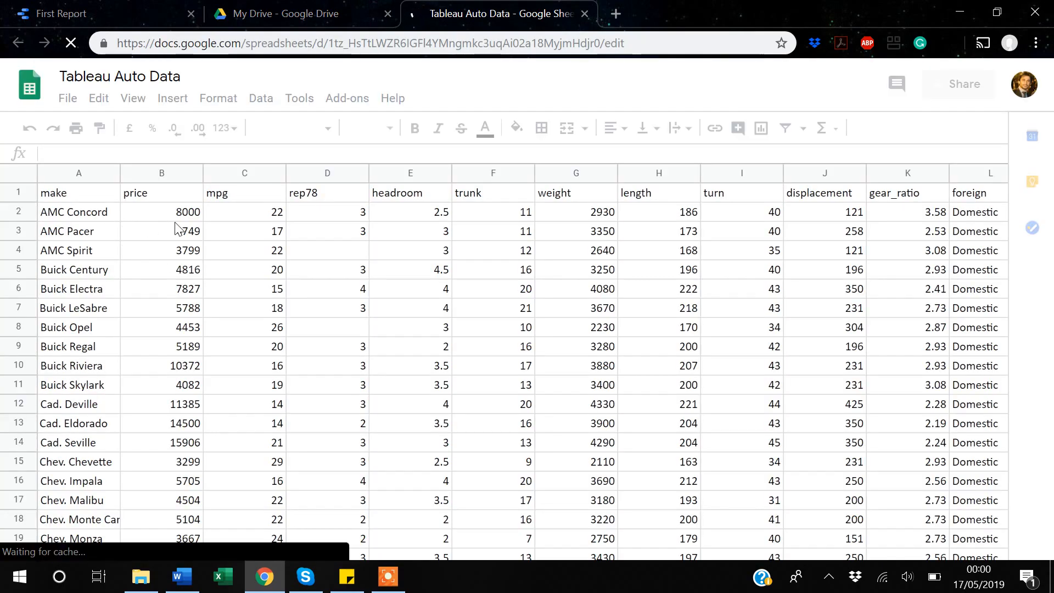
Set the price of the AMC Concord in cell B2 to 80000.
click(182, 216)
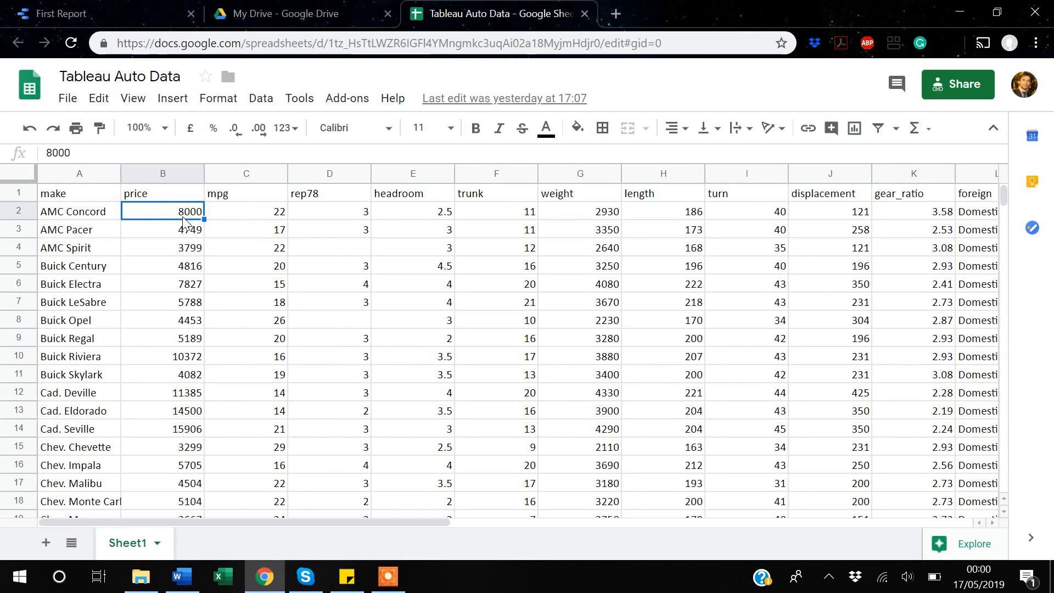
double_click(183, 220)
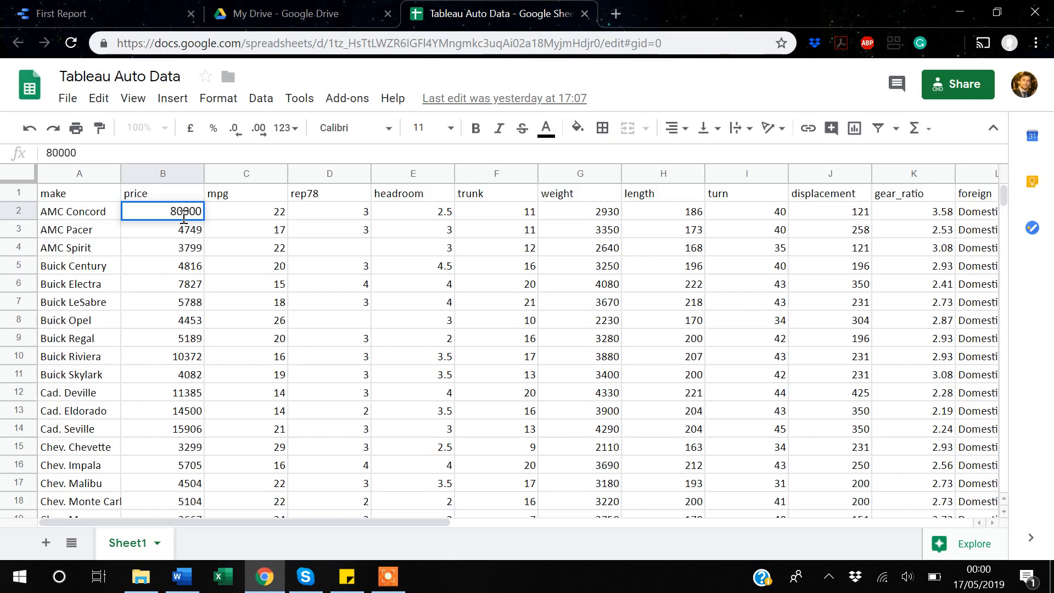
key(Return)
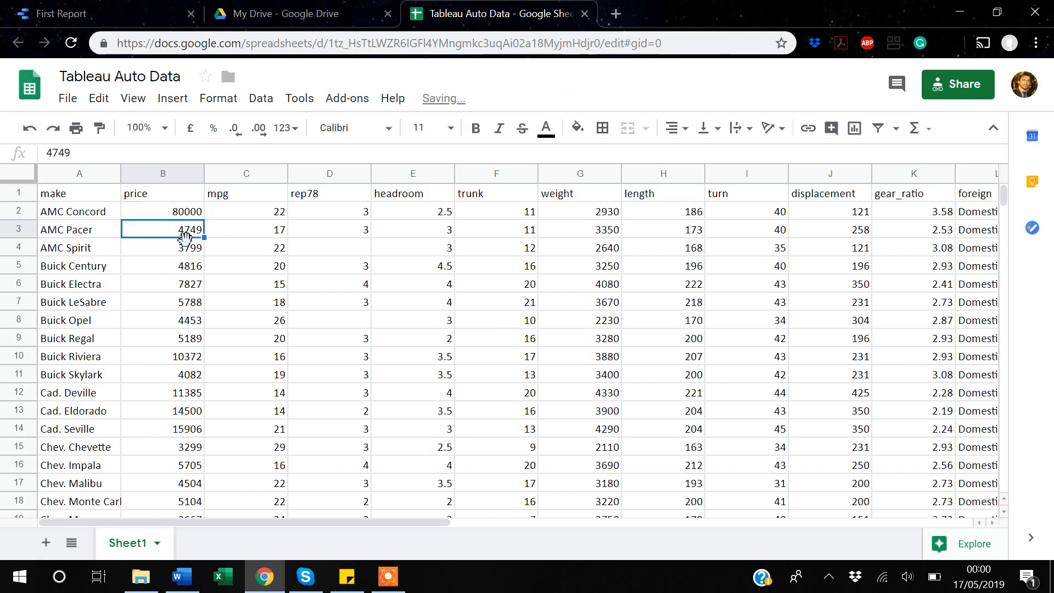
Switch back to First Report in Data Studio and refresh its data.
click(88, 12)
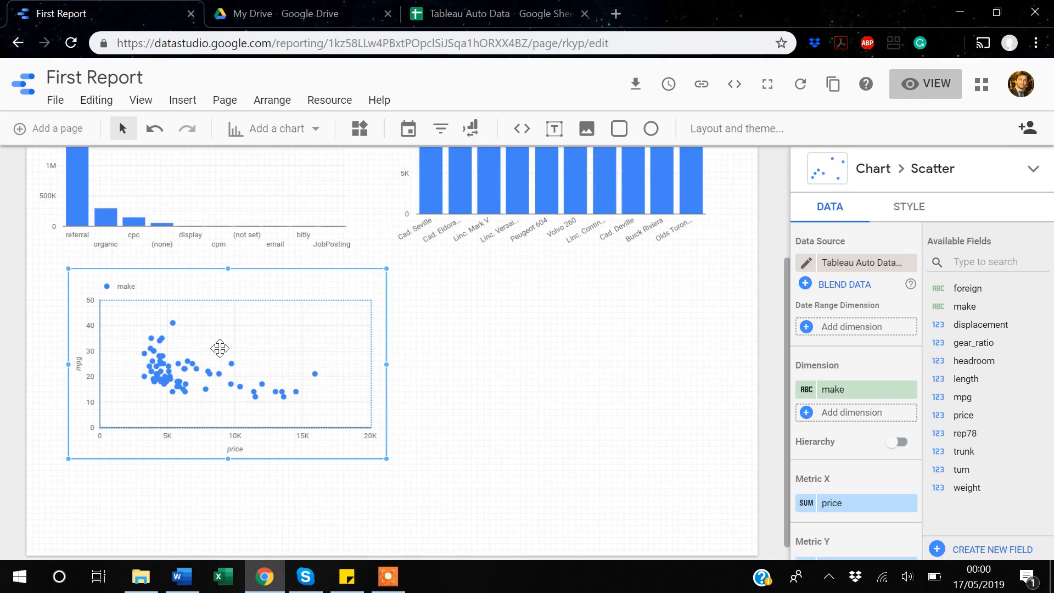
click(140, 101)
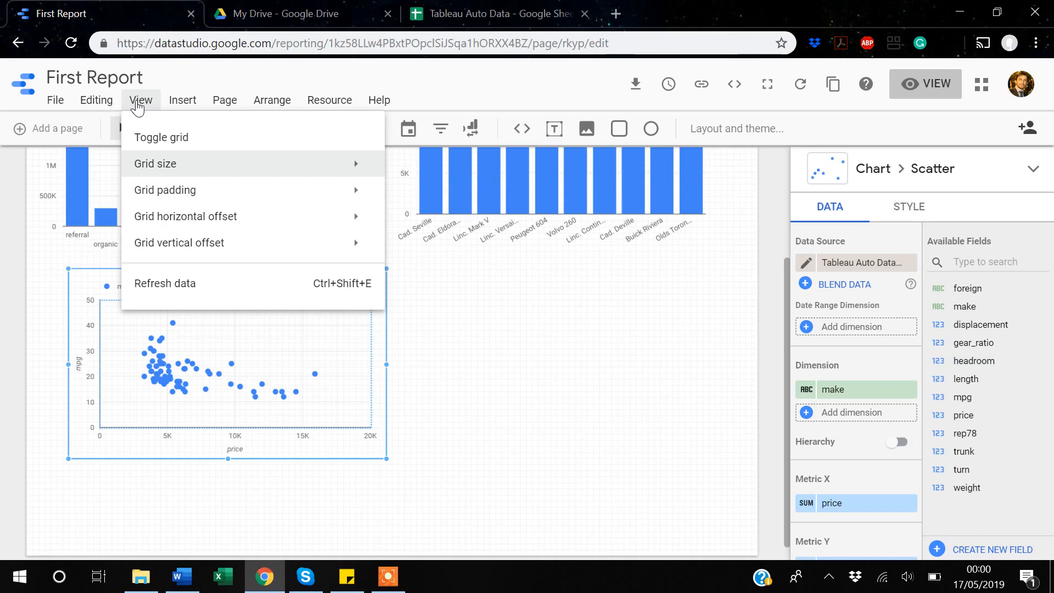
click(184, 290)
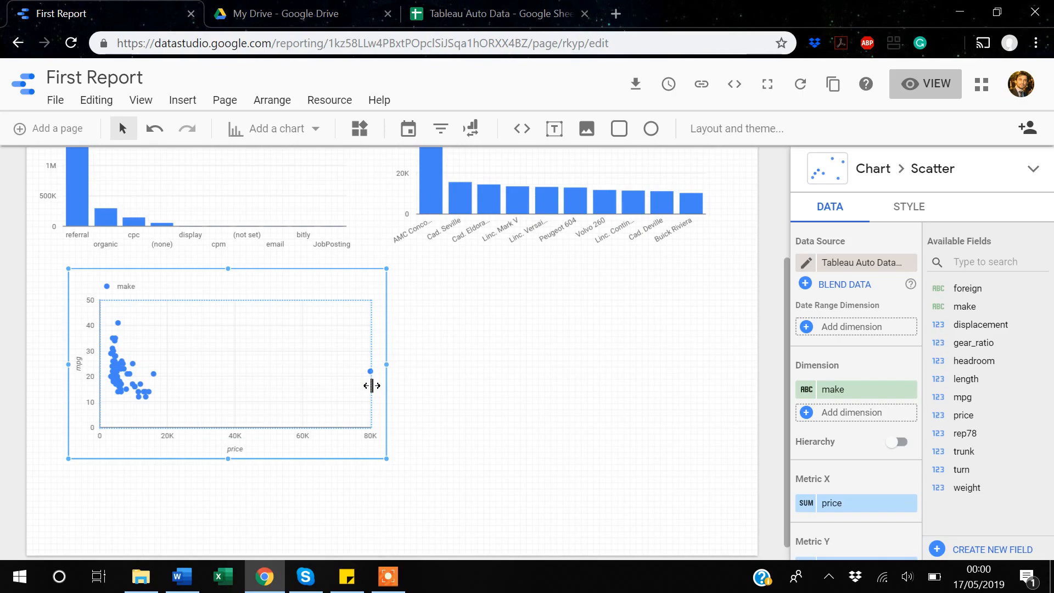
Go to the Data Studio home page and look through the lists of reports and data sources.
click(24, 86)
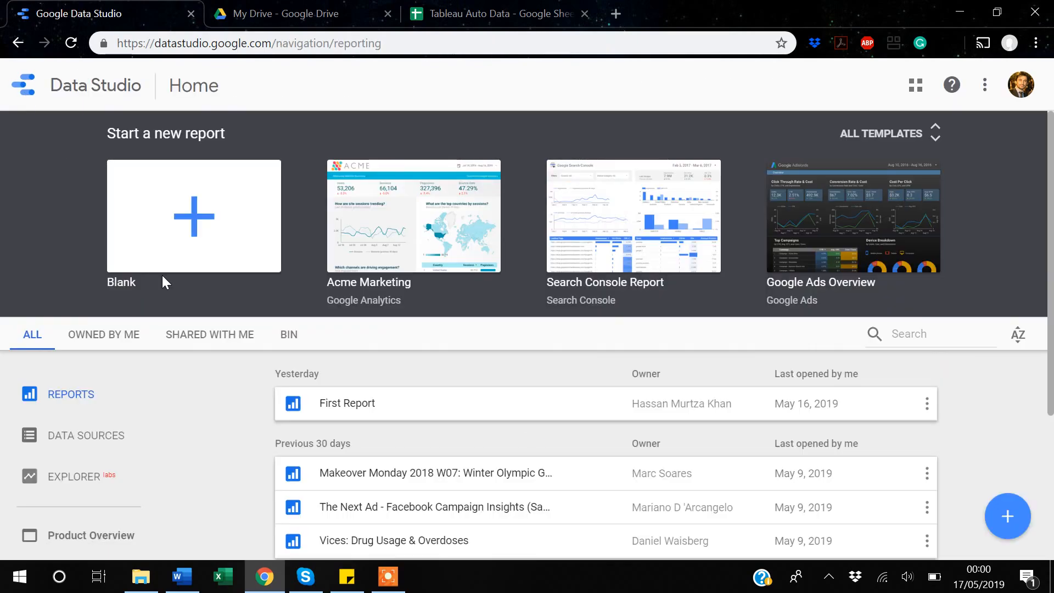
scroll(163, 276, down, 2)
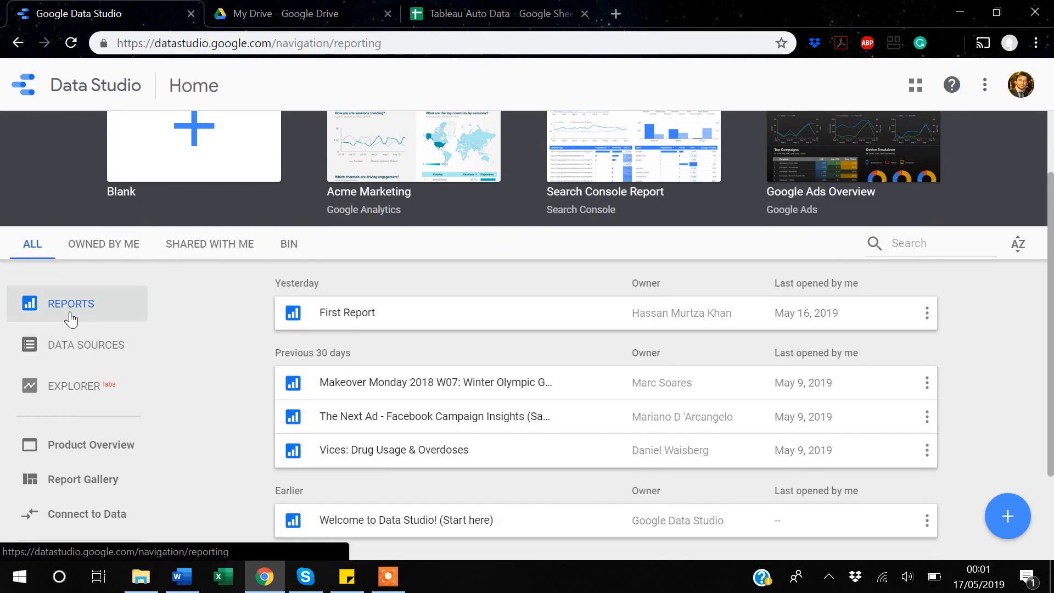
click(76, 354)
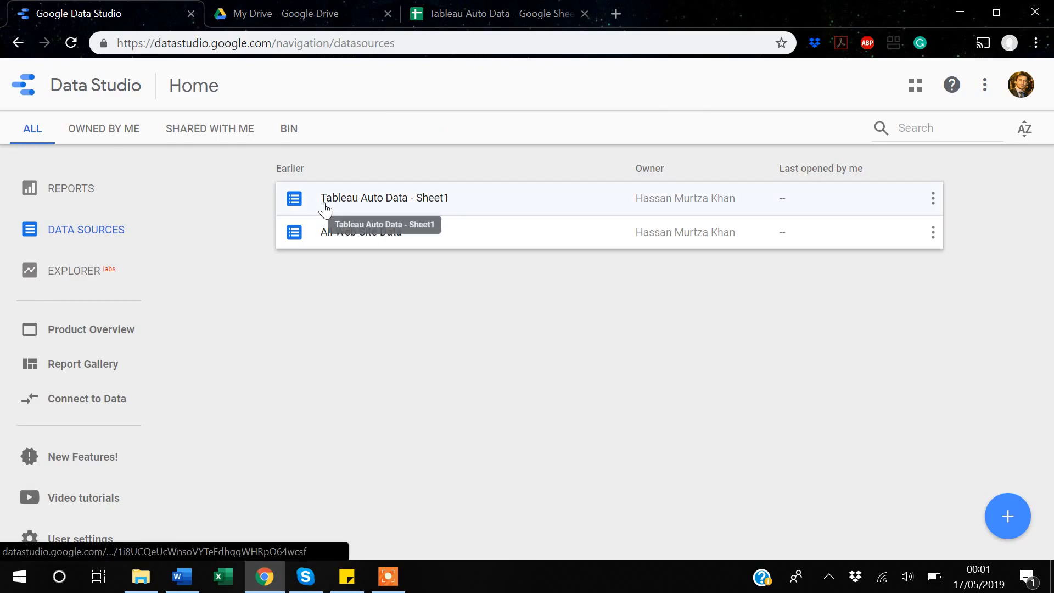
click(80, 189)
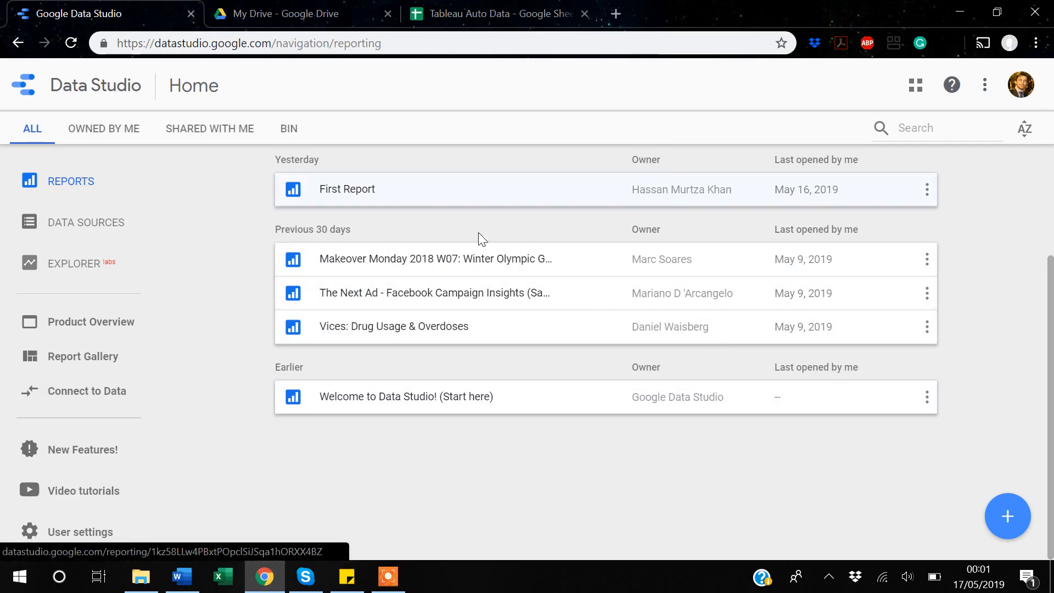
click(74, 223)
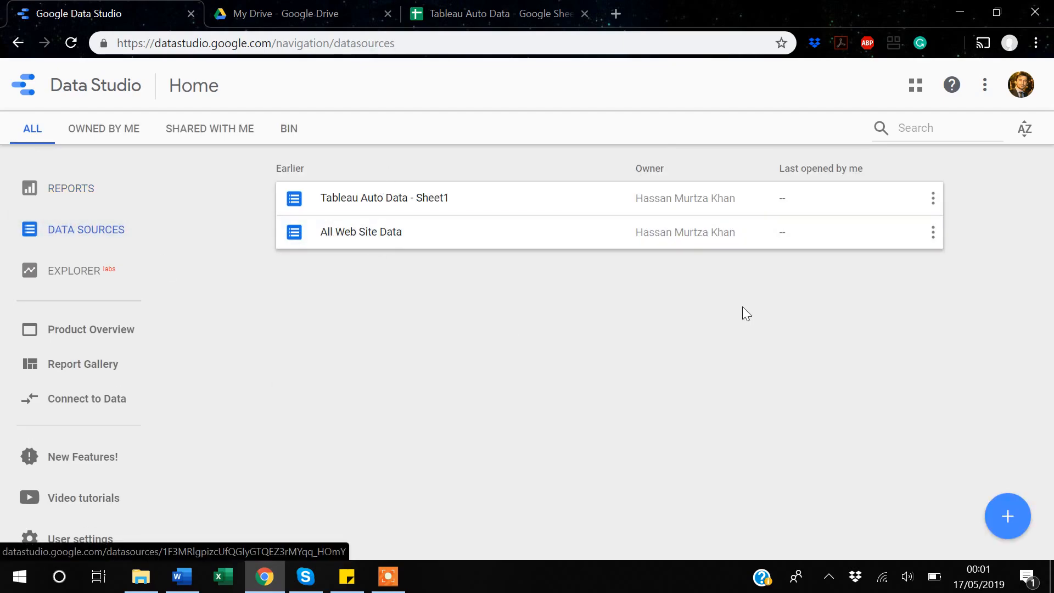
Check which reports use the All Web Site Data source and which use Tableau Auto Data - Sheet1.
click(934, 239)
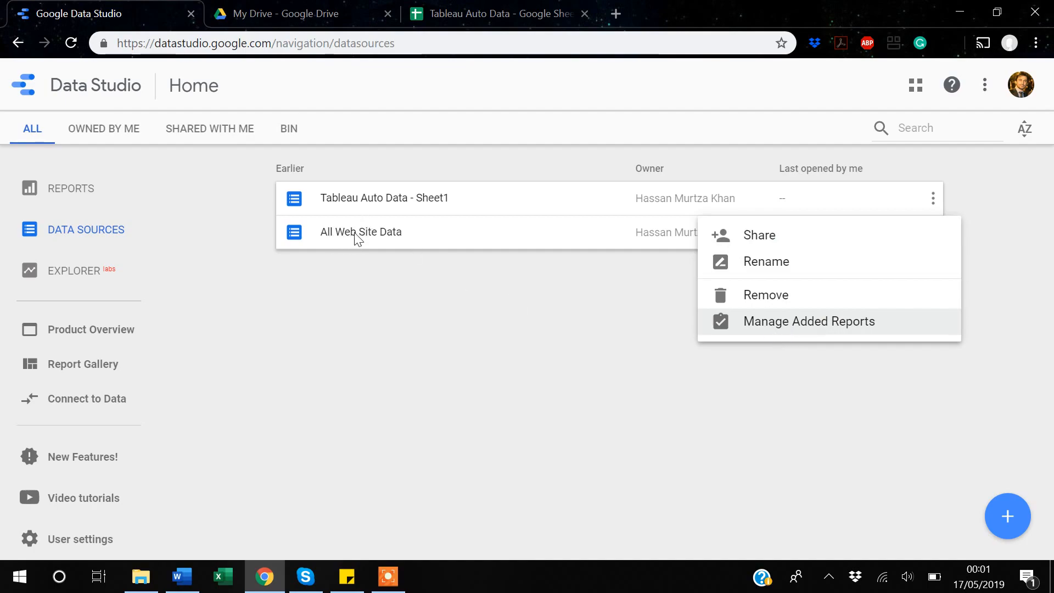
click(796, 324)
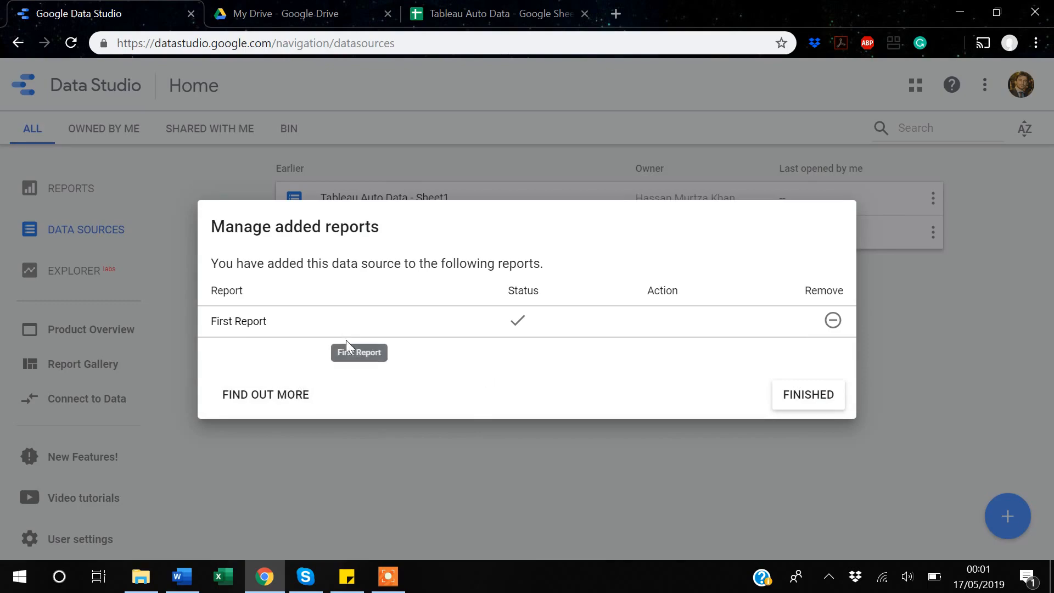
click(787, 405)
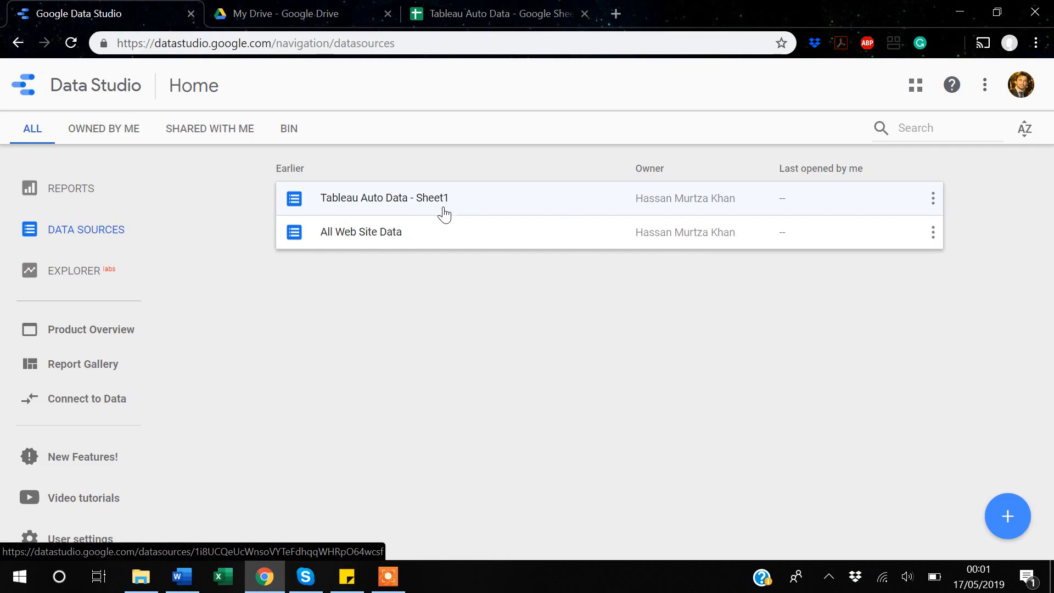
click(932, 199)
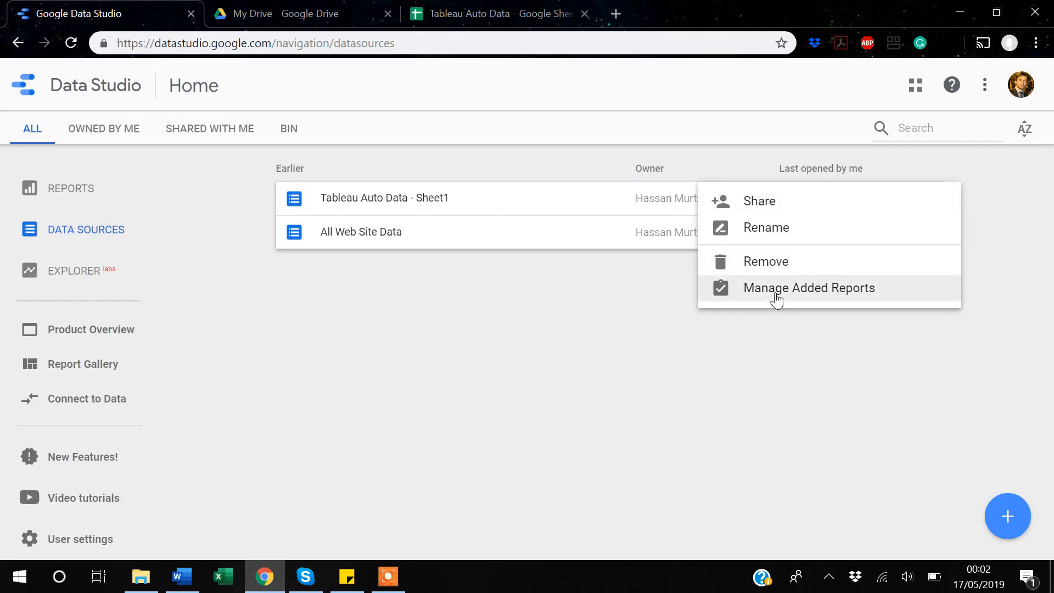
click(776, 300)
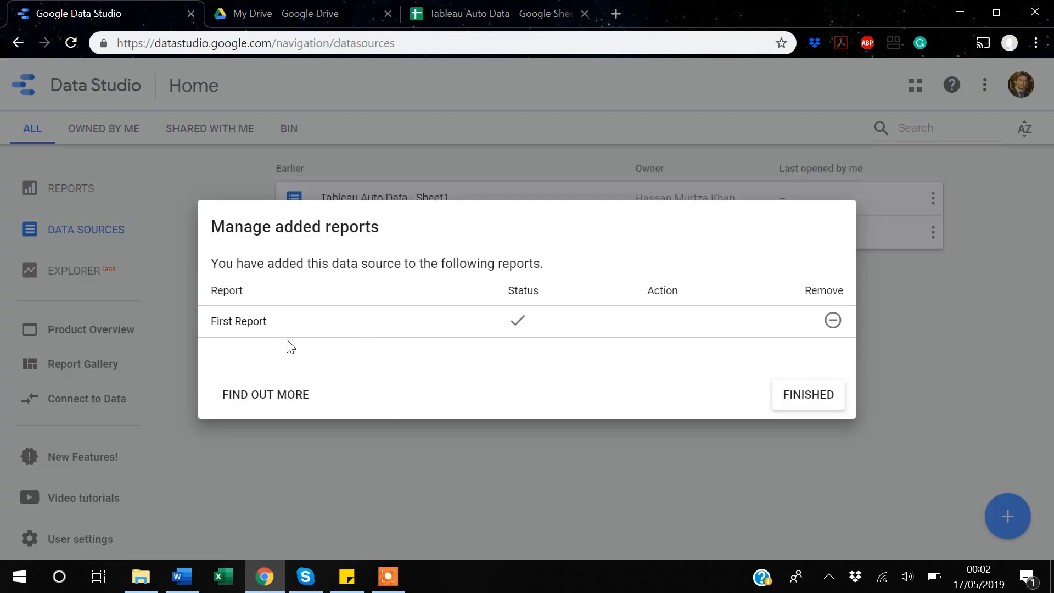
click(809, 394)
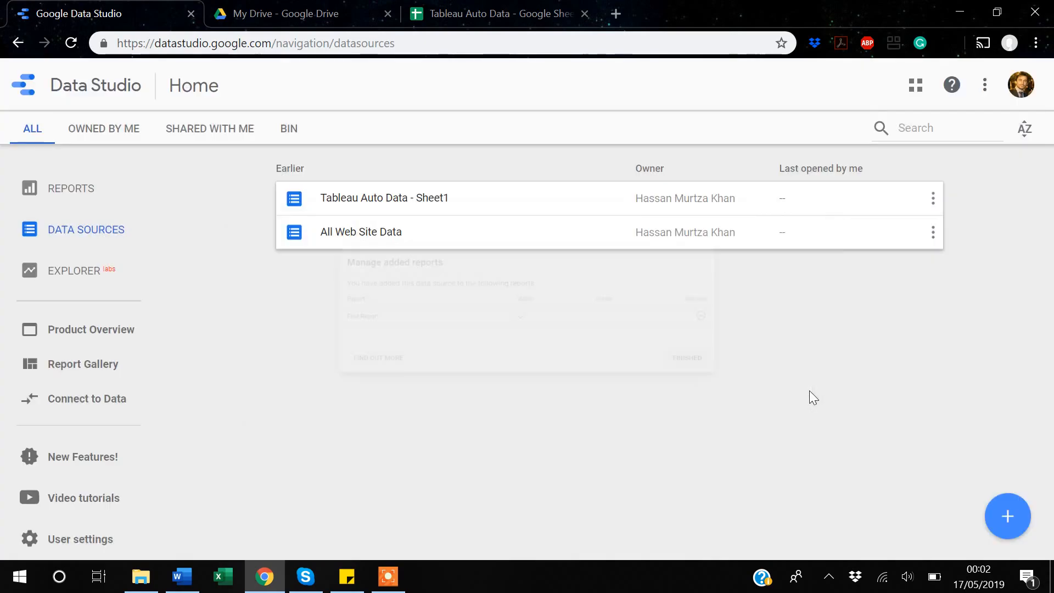
Return to the reports list and create a new blank report.
click(72, 189)
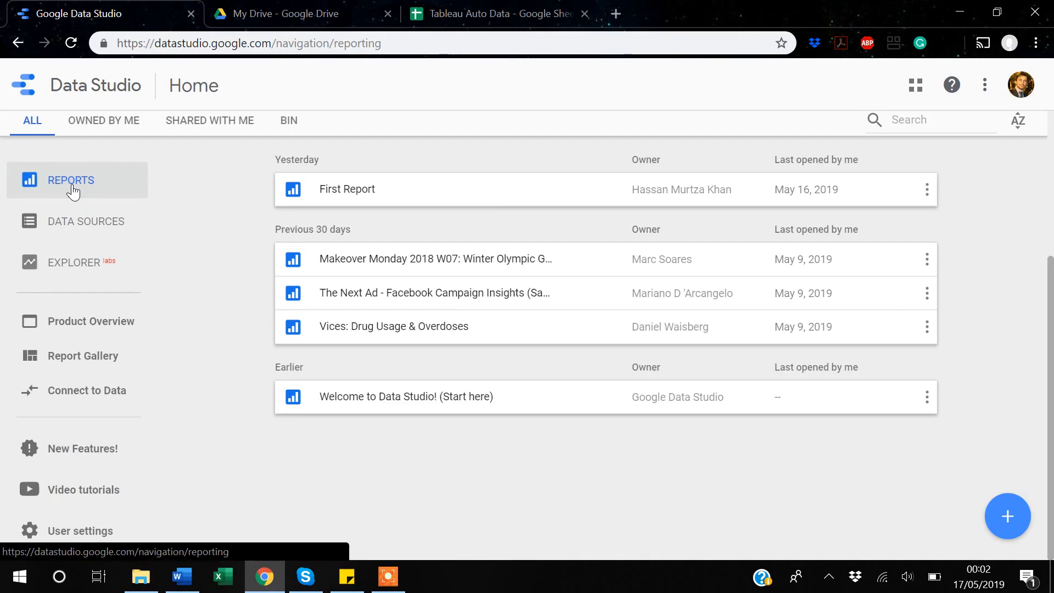
click(72, 221)
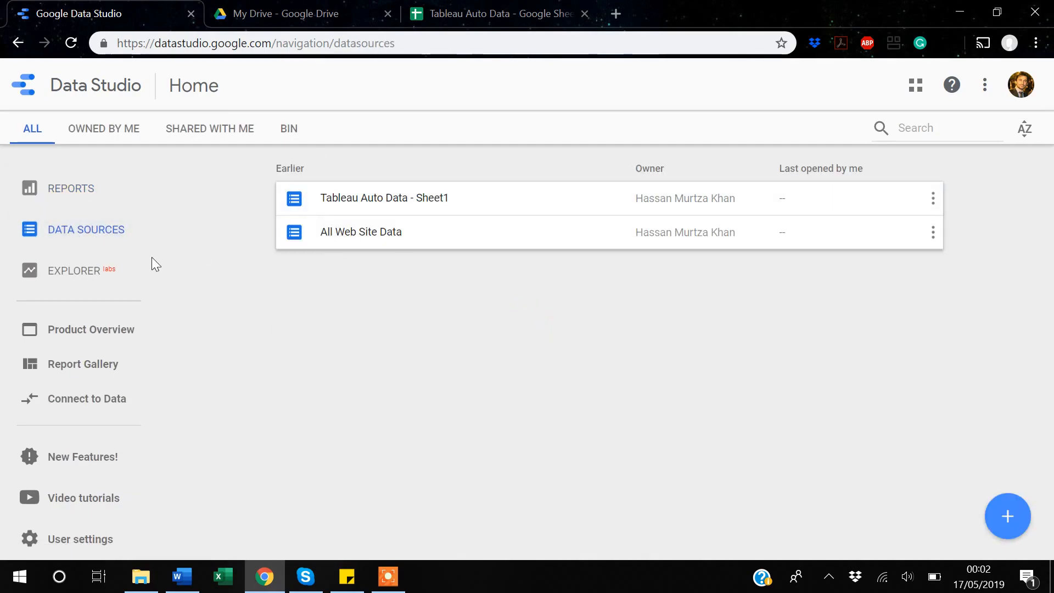
click(57, 194)
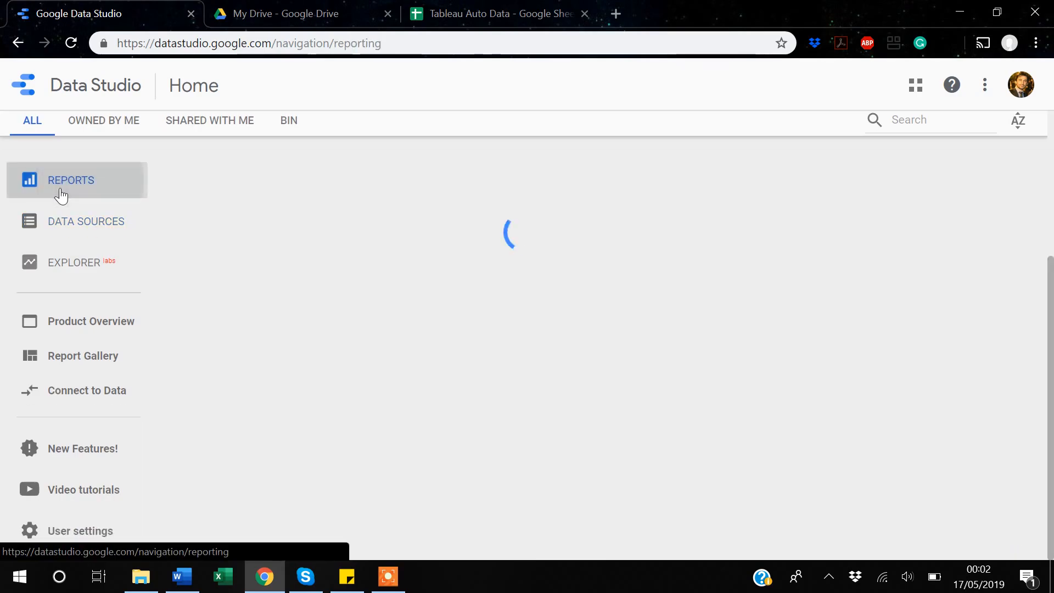
click(1005, 515)
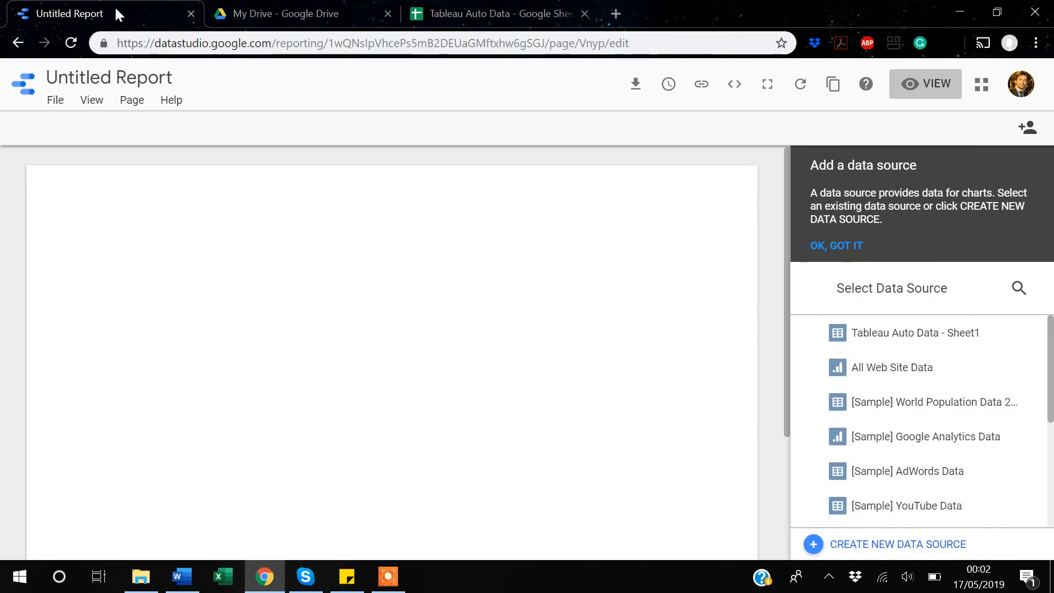
Rename the untitled report as 2nd Report.
click(173, 80)
key(BackSpace)
key(BackSpace)
key(BackSpace)
key(BackSpace)
key(BackSpace)
key(BackSpace)
key(BackSpace)
key(BackSpace)
key(BackSpace)
key(BackSpace)
key(BackSpace)
key(BackSpace)
key(BackSpace)
key(BackSpace)
key(BackSpace)
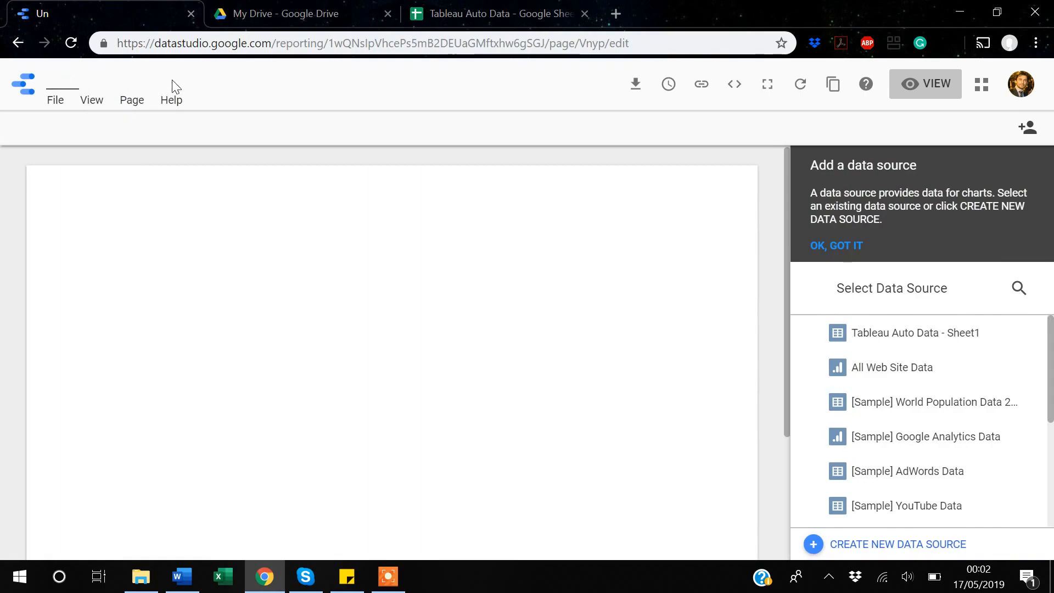
text(2nd Report)
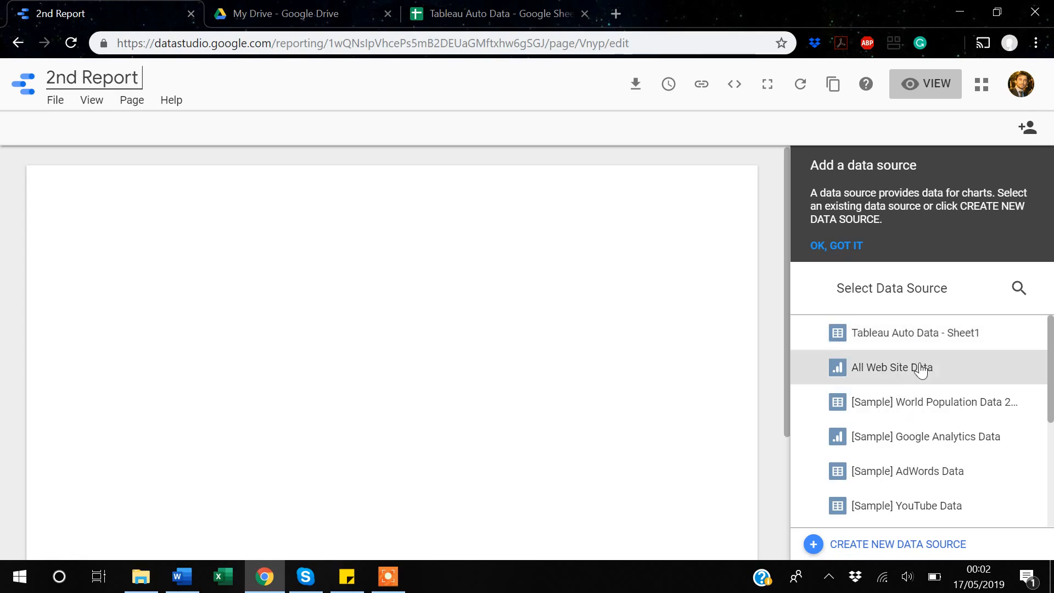
Add the existing Tableau Auto Data - Sheet1 data source to the report.
click(898, 340)
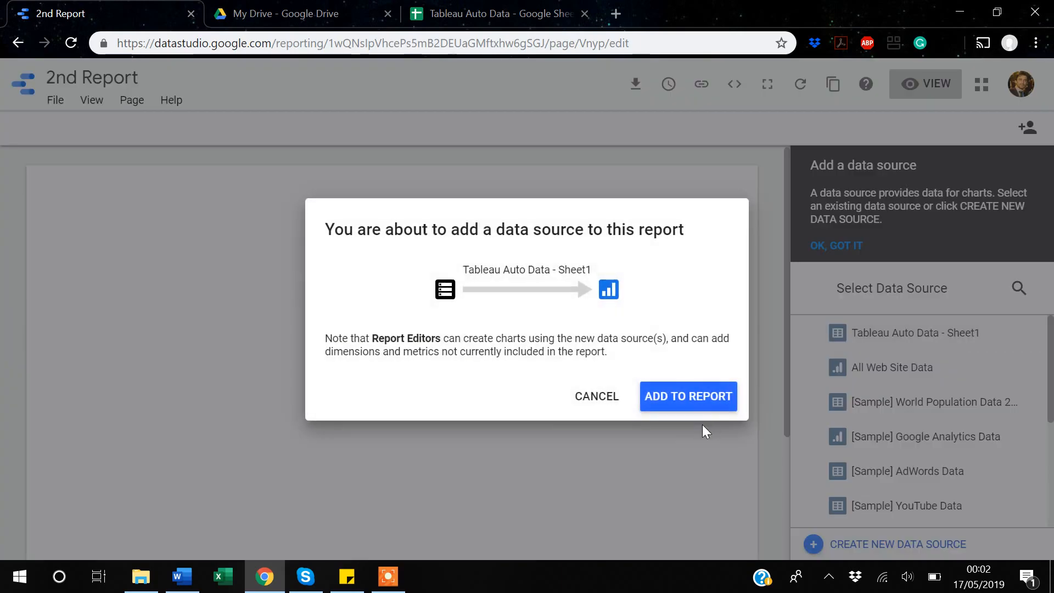
click(690, 405)
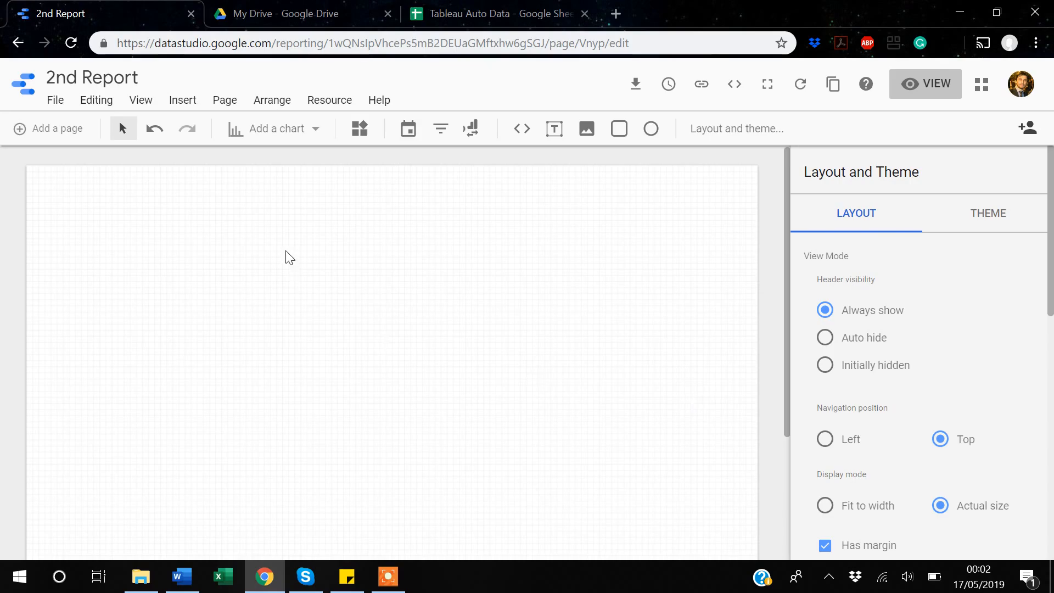
Insert a bar chart, place it in the upper left area of the page and enlarge it to about half the page width.
click(184, 103)
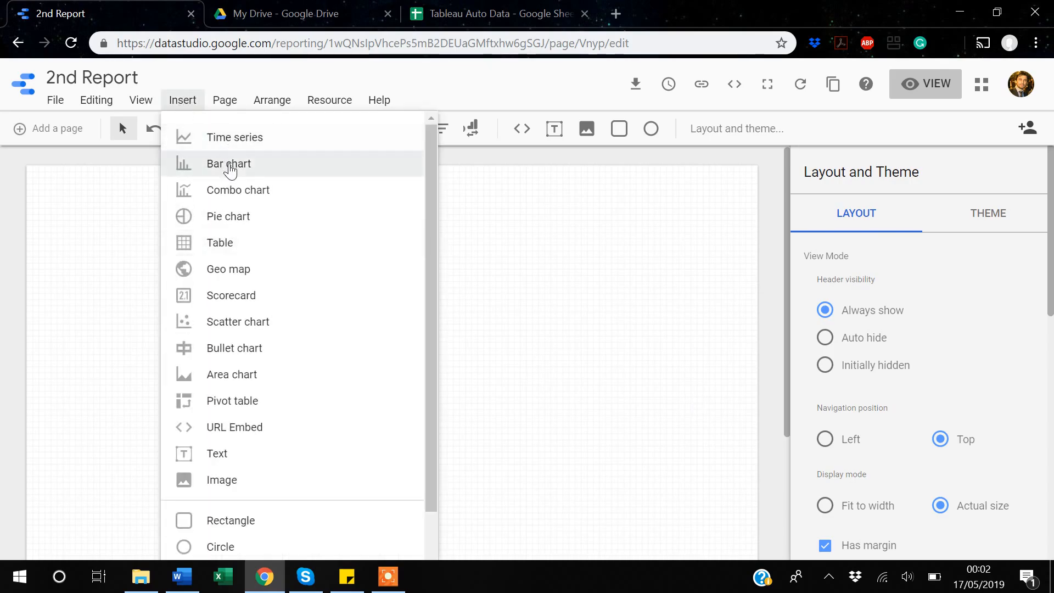
click(230, 165)
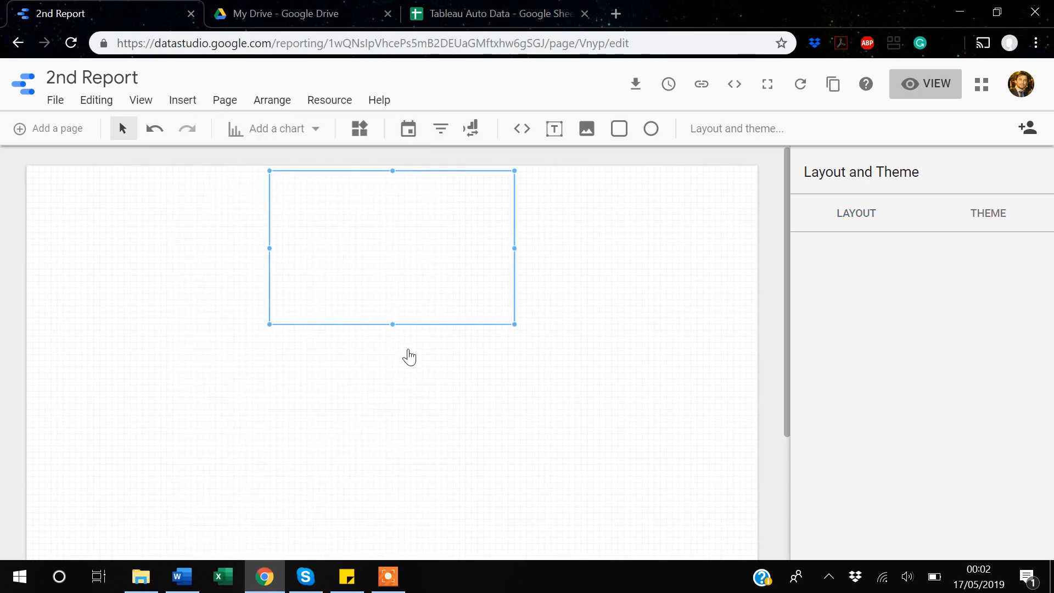
drag(400, 187, 173, 223)
drag(289, 354, 411, 407)
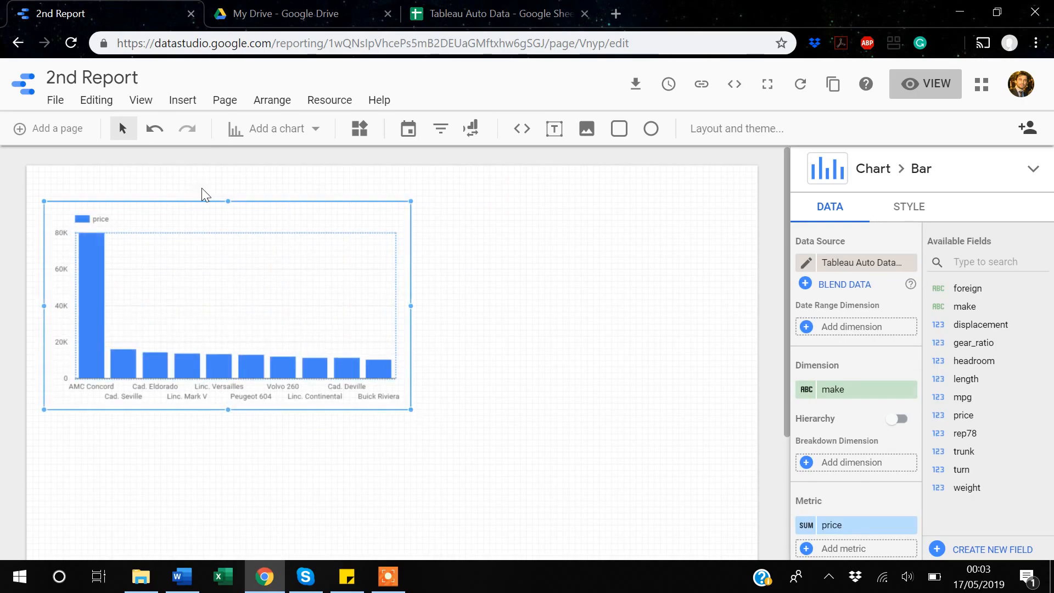
Check in the data sources list which reports the Tableau Auto Data - Sheet1 source has been added to.
click(28, 89)
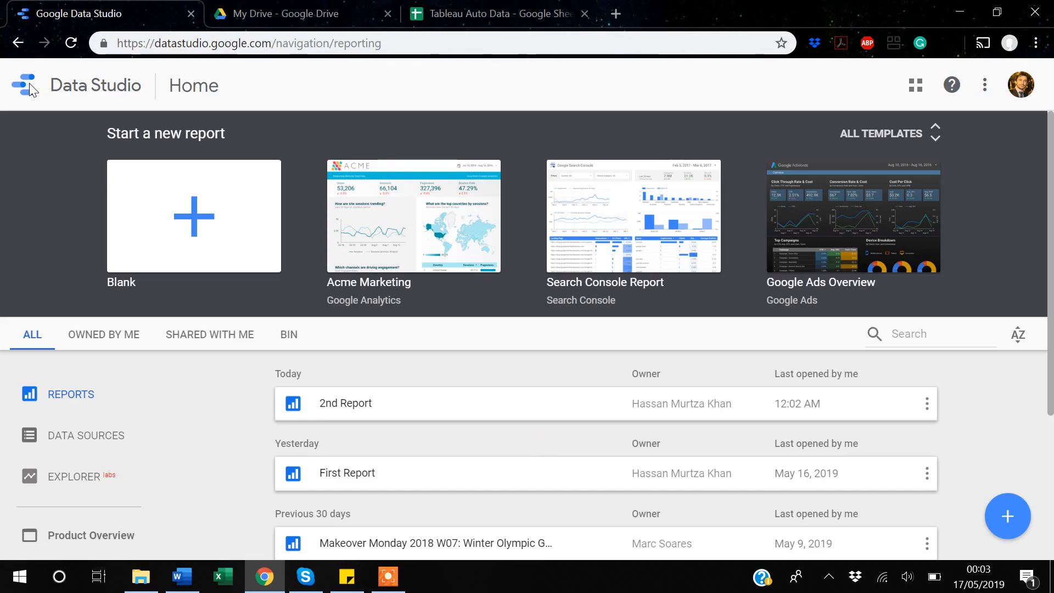
click(88, 436)
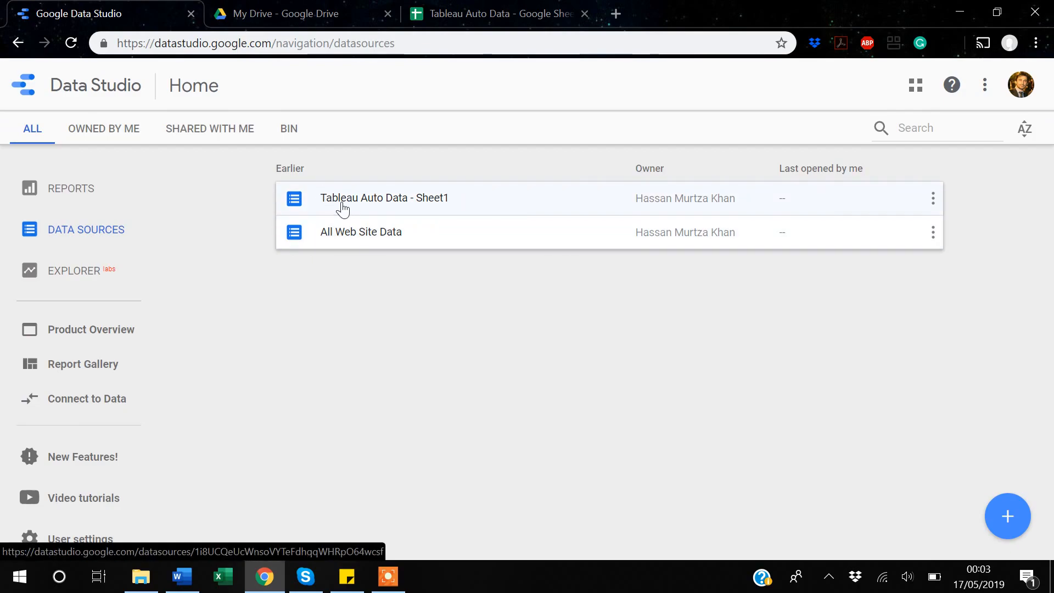
click(933, 198)
click(784, 295)
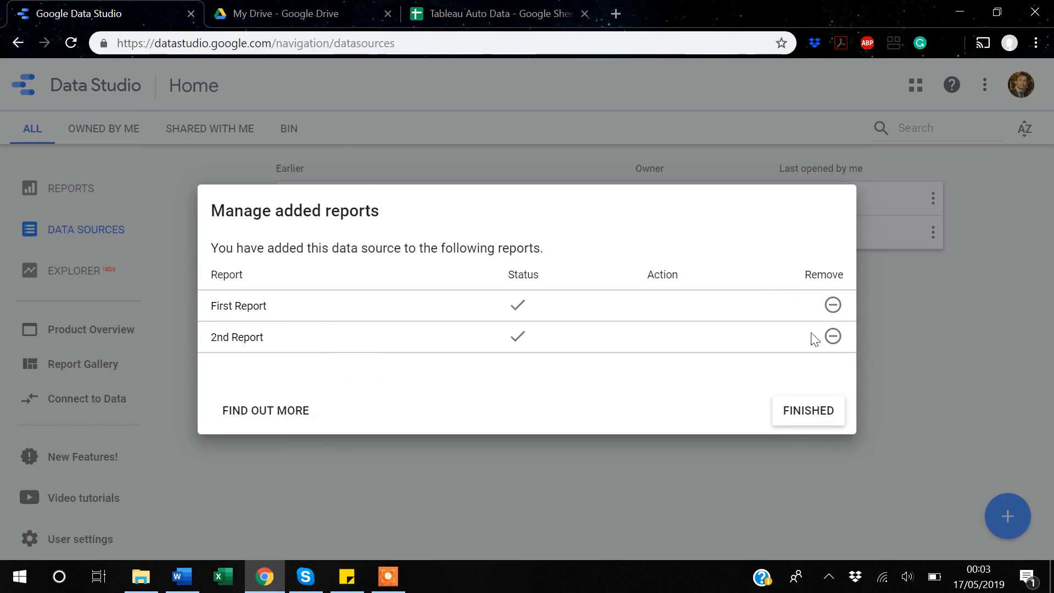
click(814, 421)
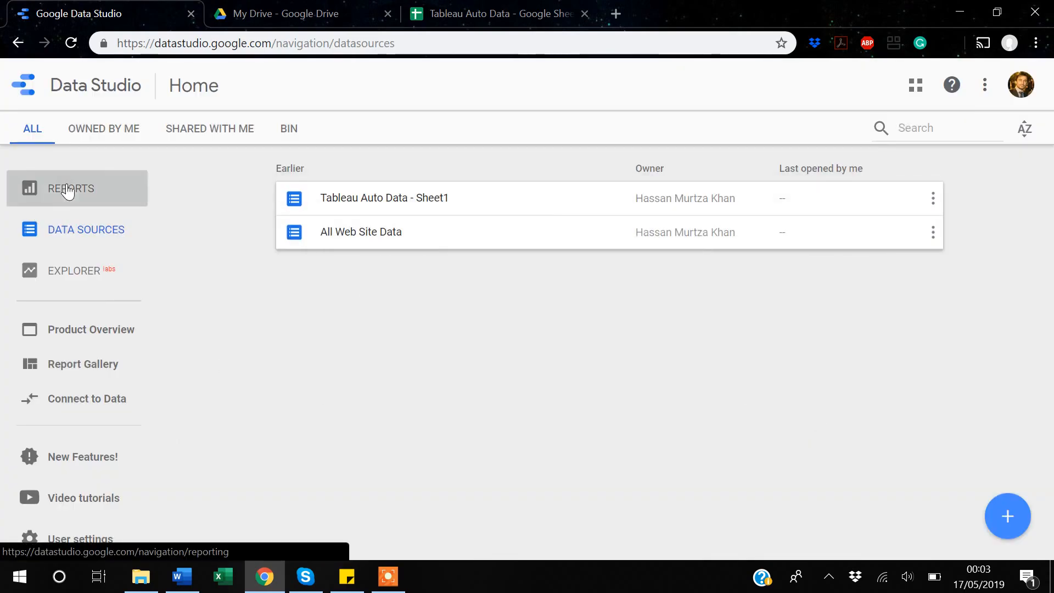
Examine the actions available for 2nd Report in the reports list without applying any.
click(67, 189)
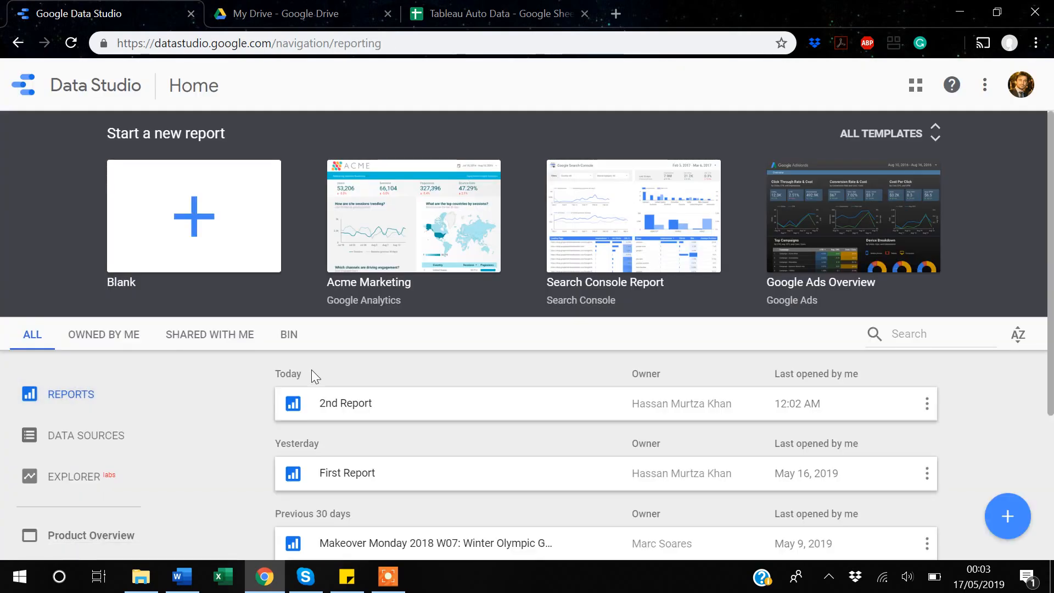
scroll(312, 370, down, 2)
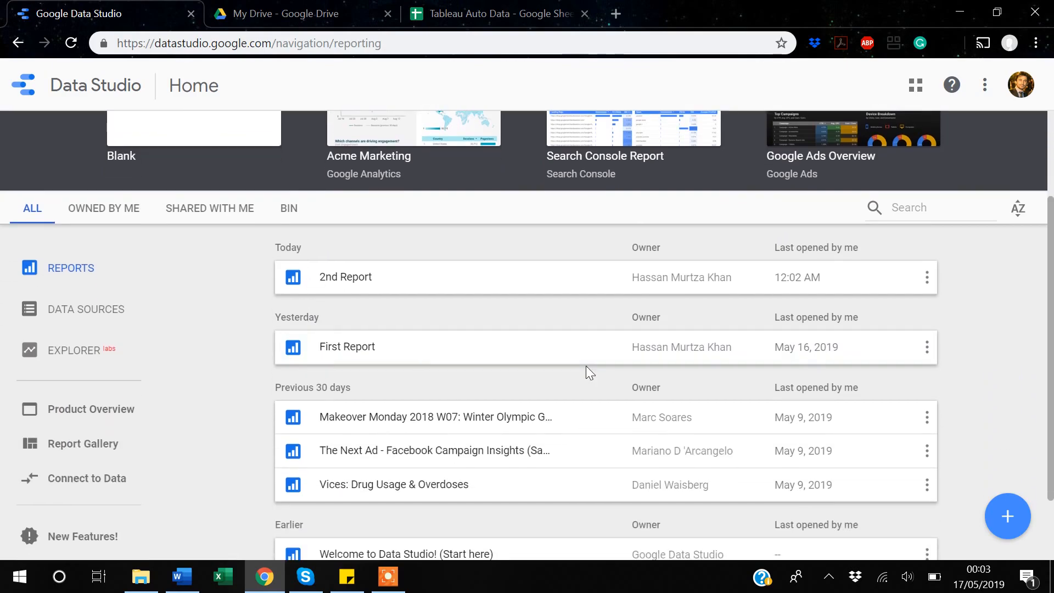
click(927, 280)
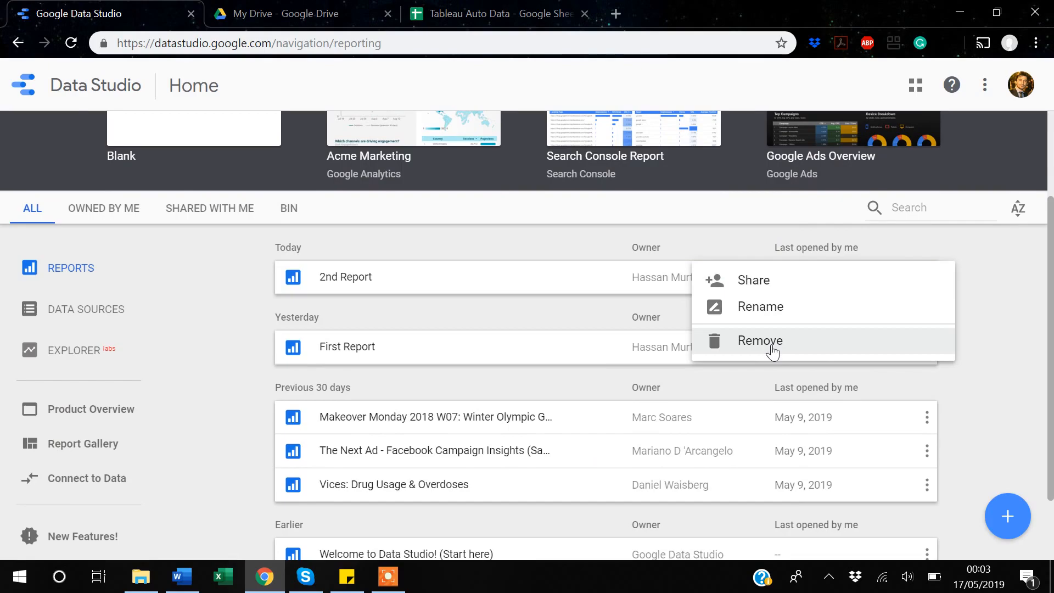
click(999, 360)
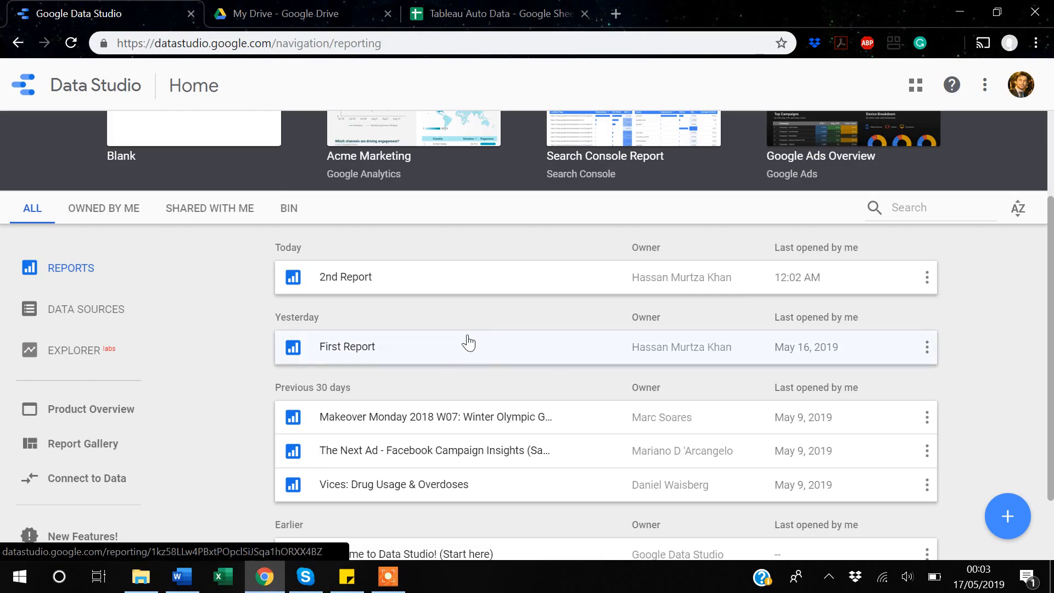
Look over the data sources list, return to the reports list and remove First Report.
click(76, 308)
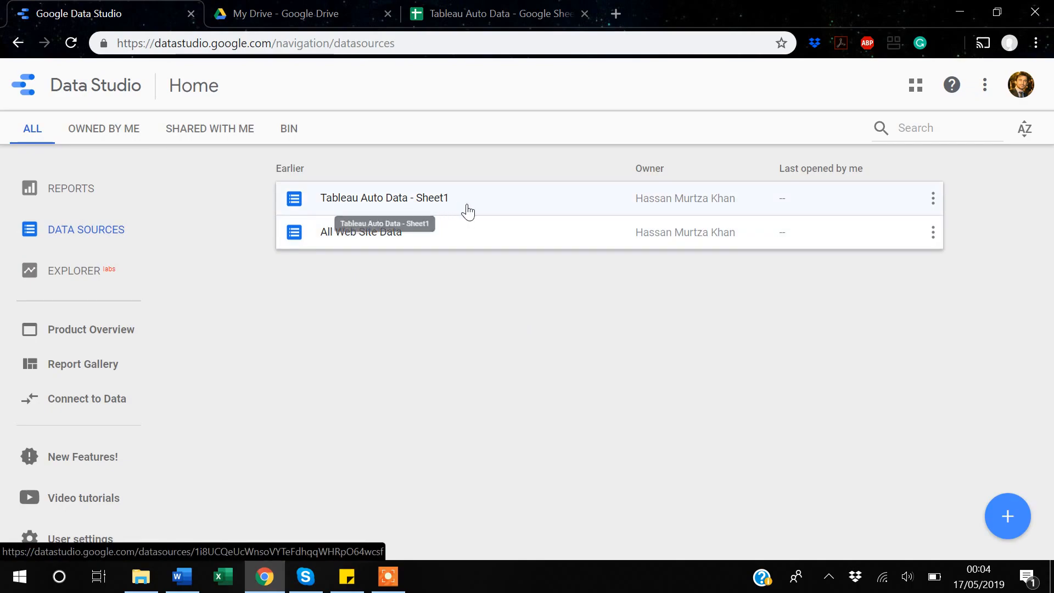
click(73, 195)
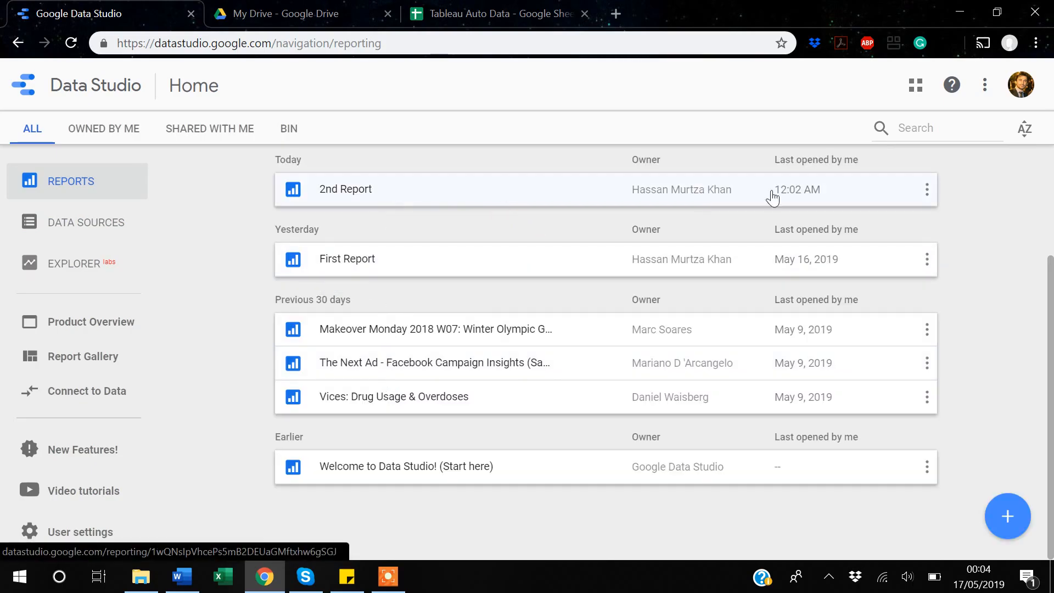
click(927, 261)
click(763, 324)
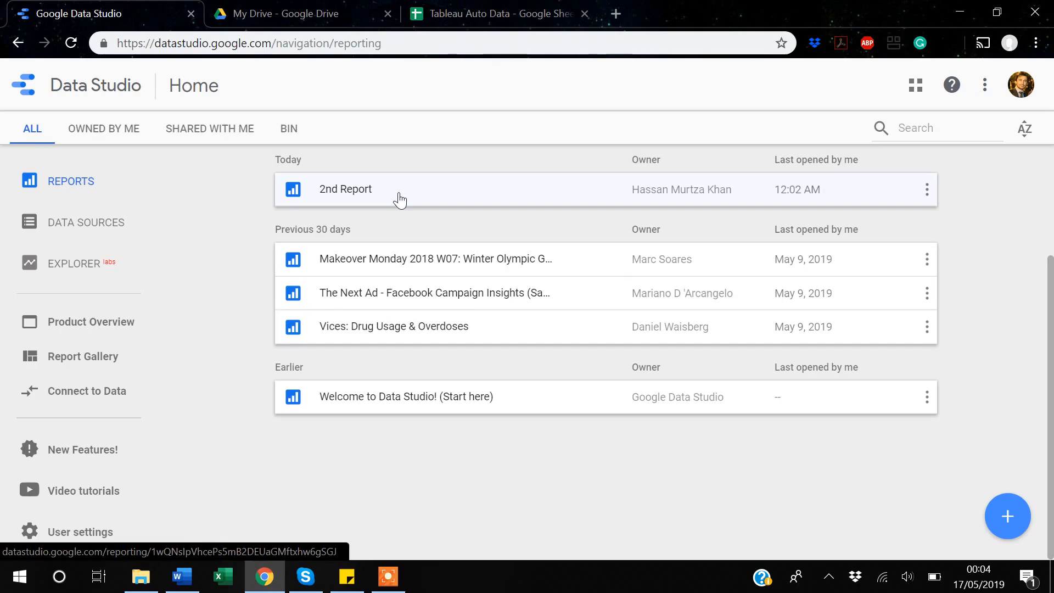
Check that the data sources are still listed, and open 2nd Report for editing to inspect its bar chart.
click(81, 229)
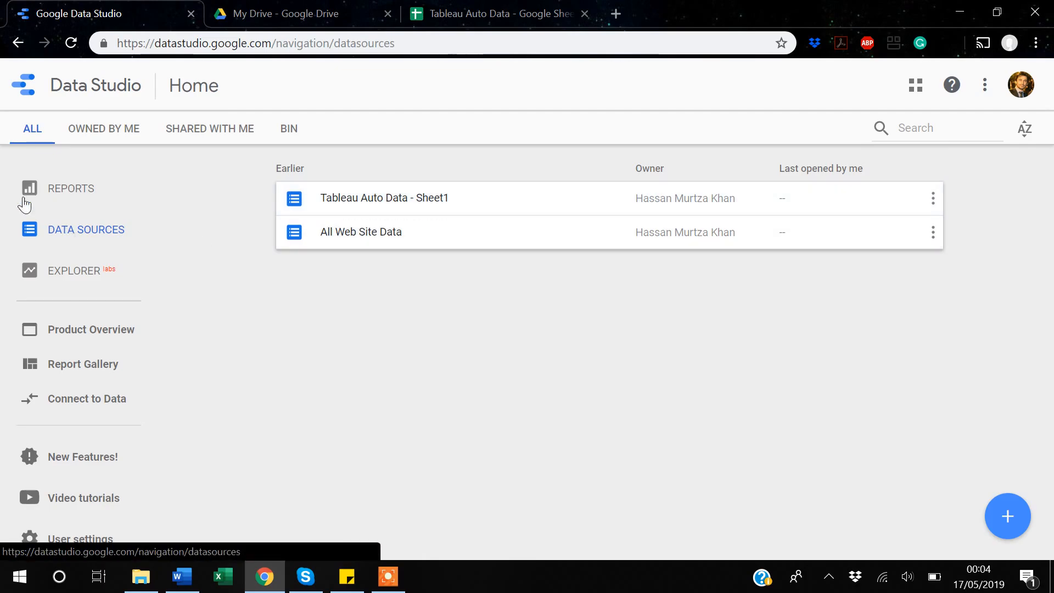
click(76, 192)
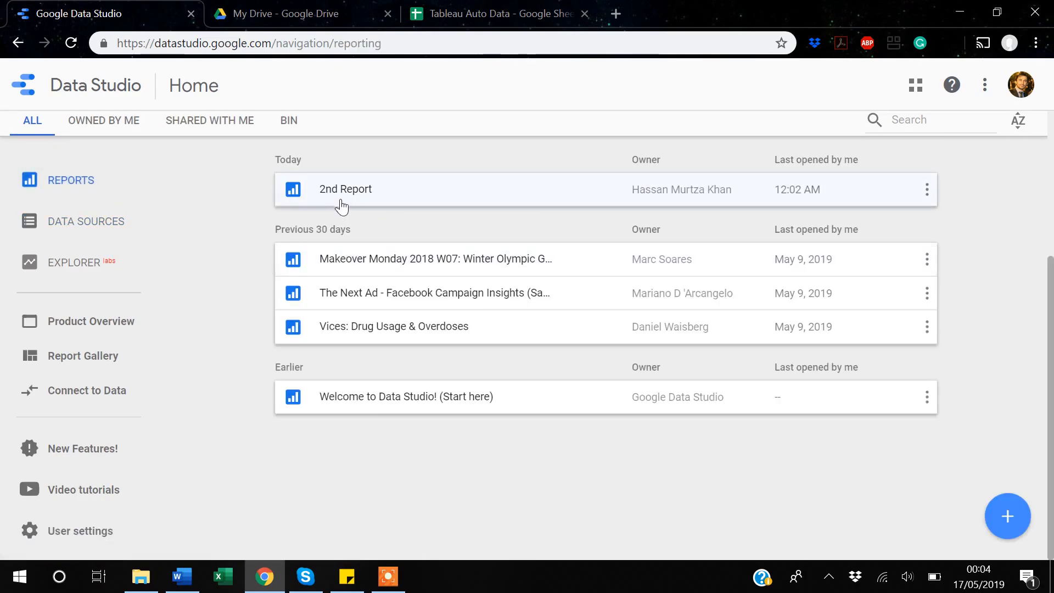
click(346, 192)
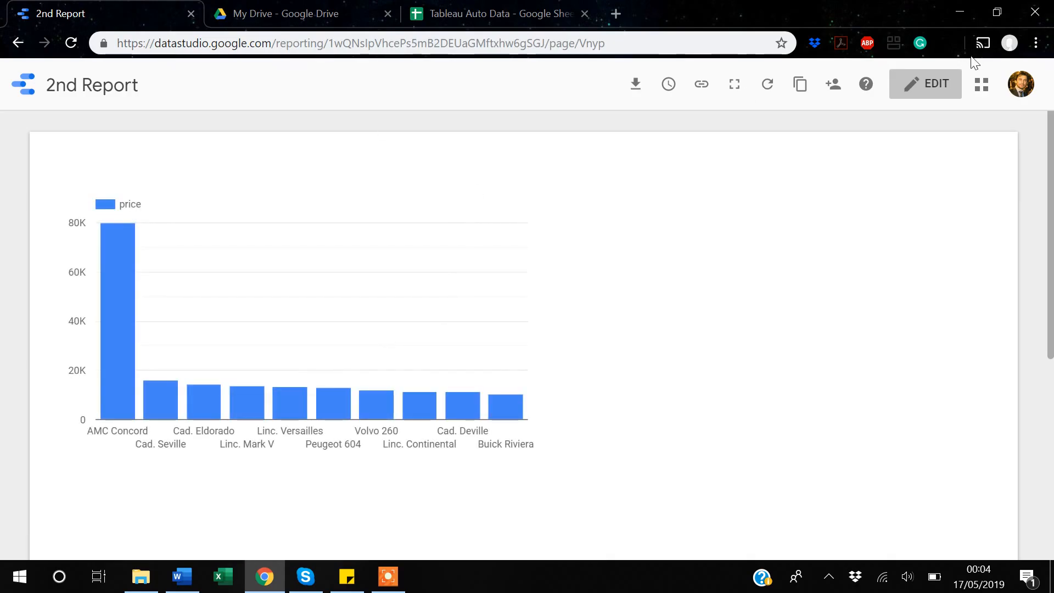
click(930, 86)
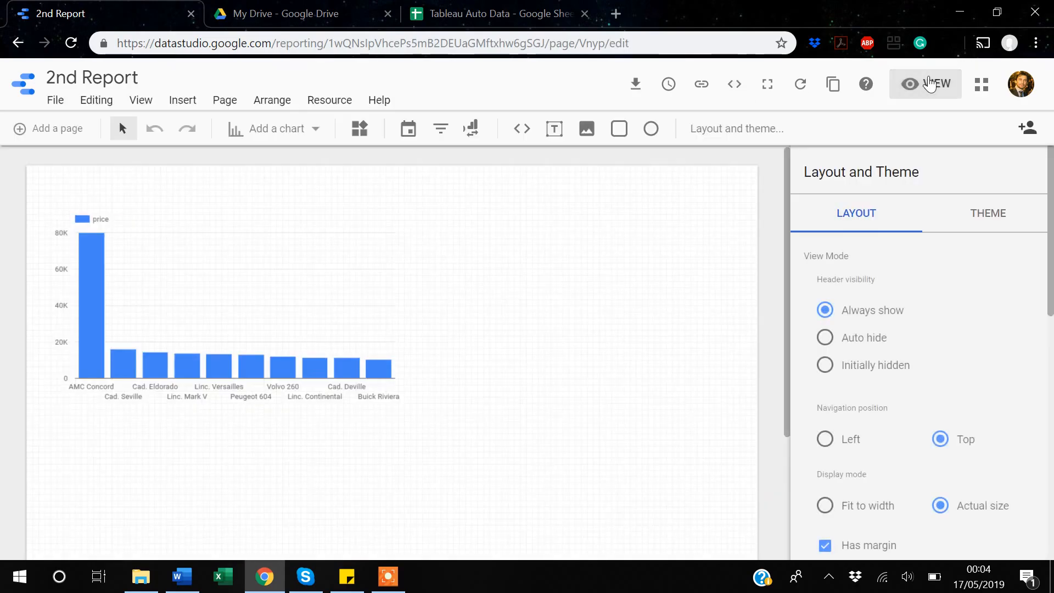
click(324, 275)
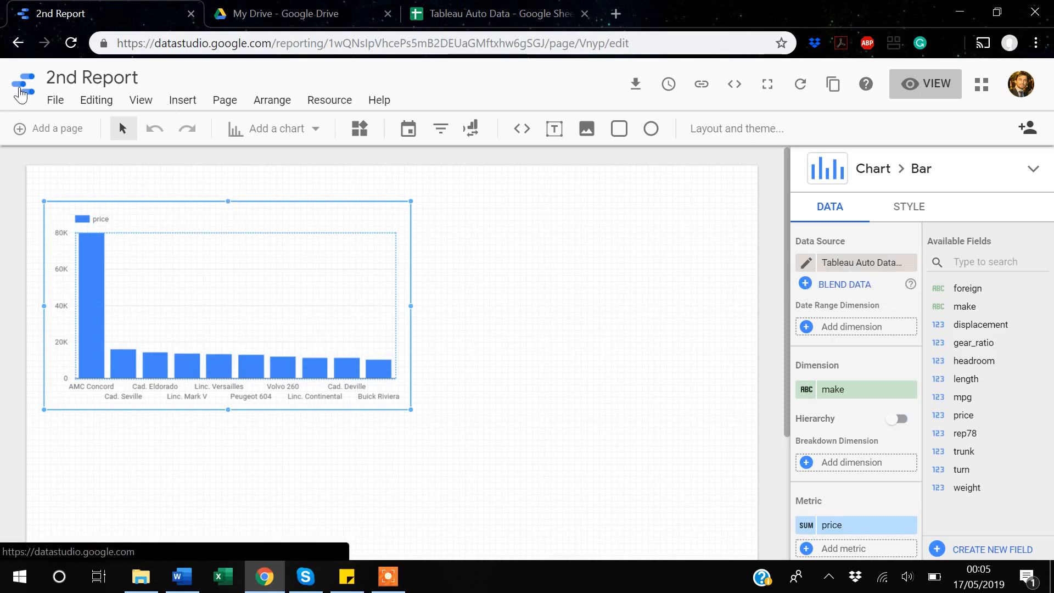
Return to the home page and remove Tableau Auto Data - Sheet1 from the data sources list.
click(20, 89)
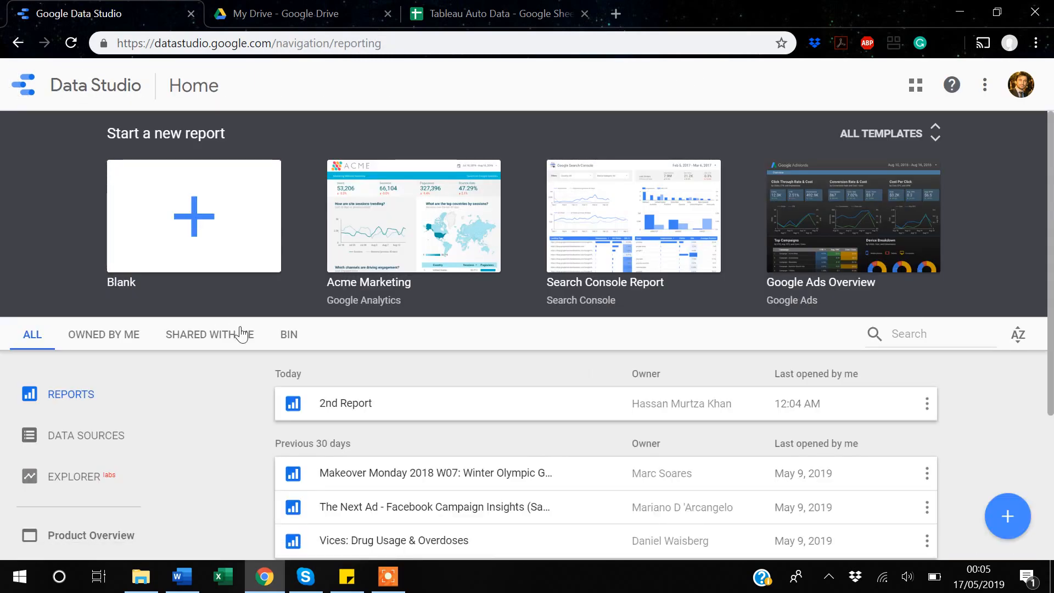
scroll(243, 329, down, 1)
click(71, 341)
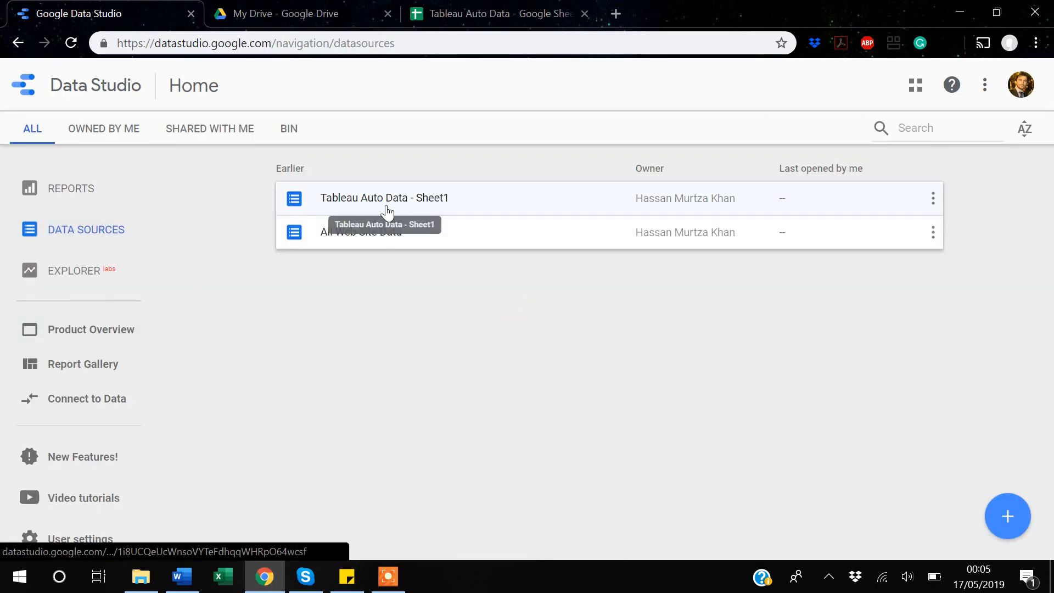
click(933, 204)
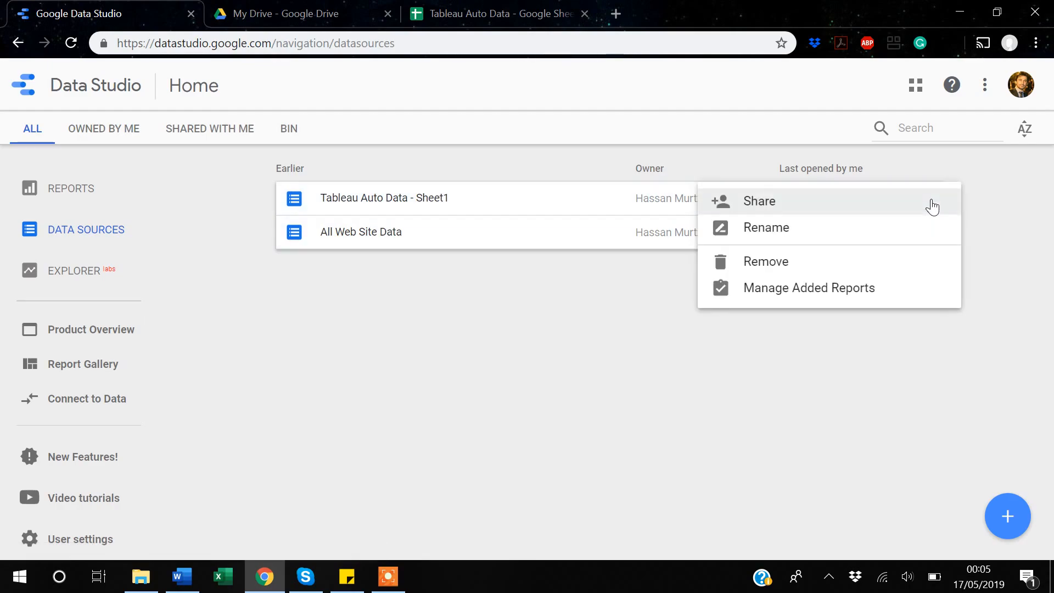
click(778, 262)
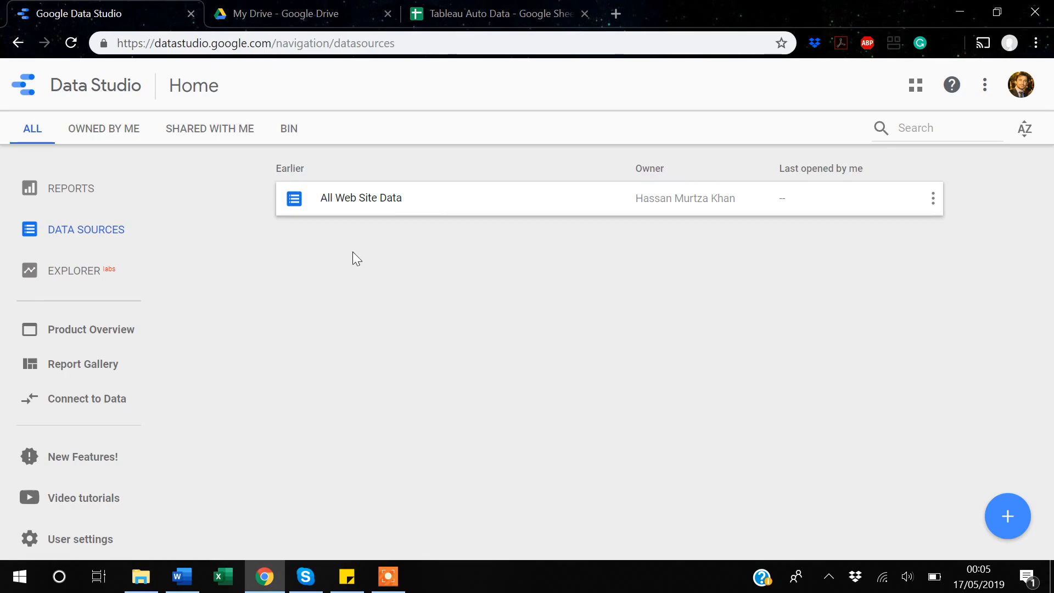
Open 2nd Report for editing and inspect the data settings of its bar chart.
click(62, 199)
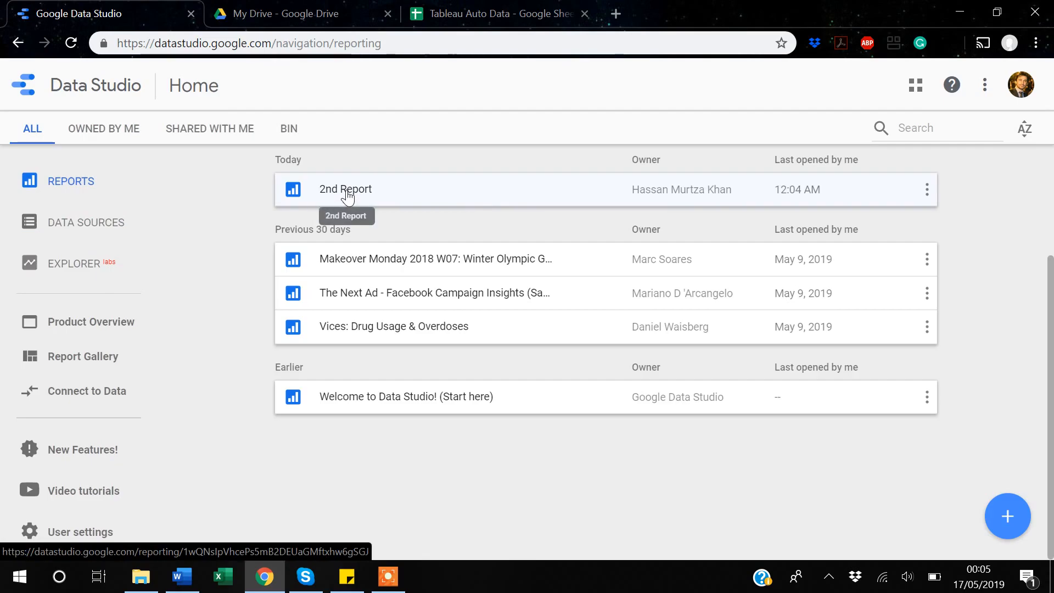
click(346, 192)
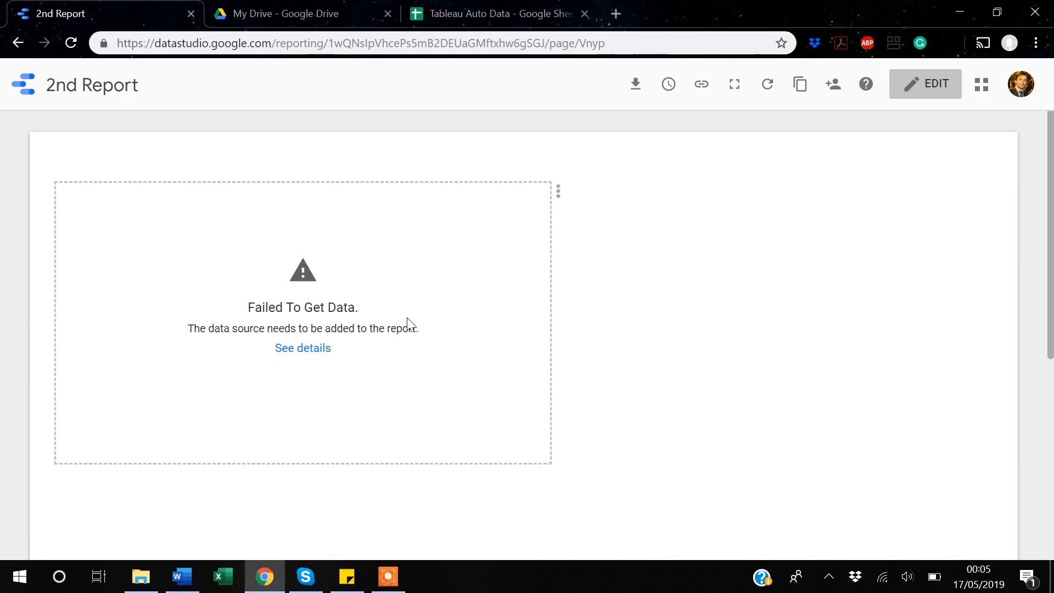
click(931, 87)
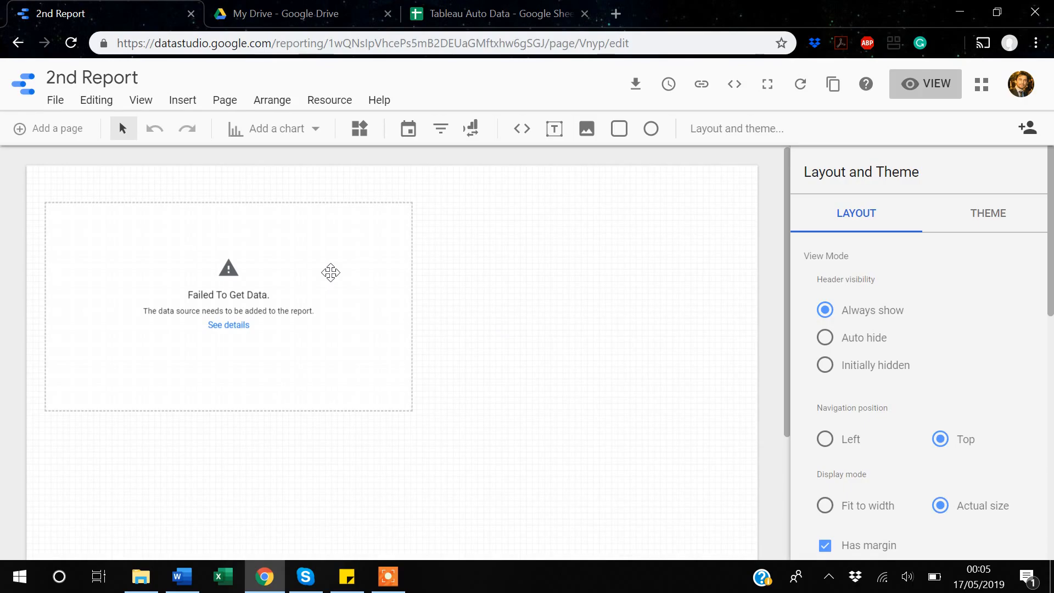
click(324, 242)
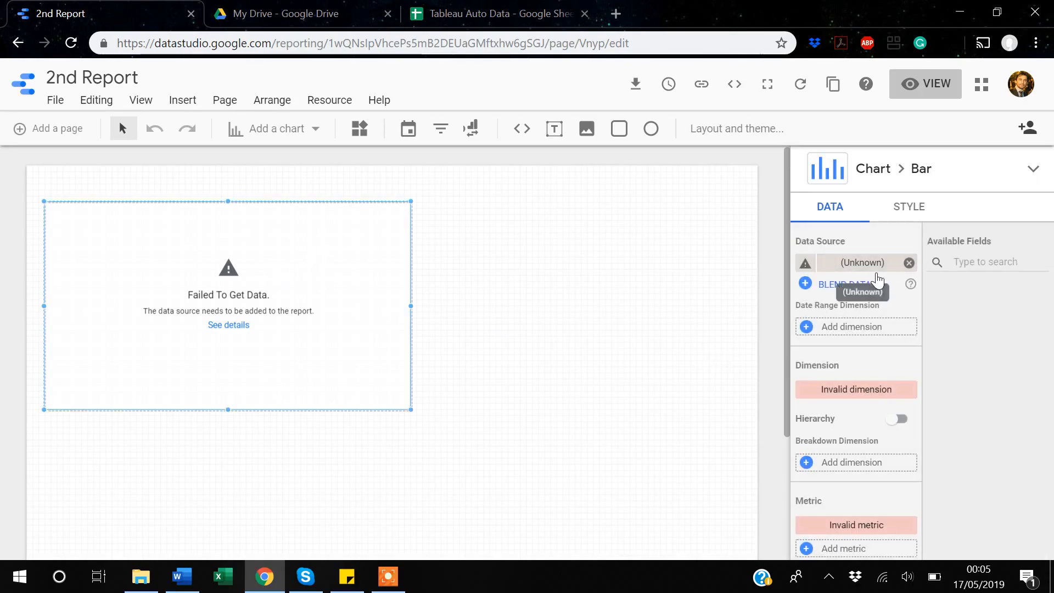
Start a new data source for the chart with the Google Sheets connector and choose the Tableau Auto Data spreadsheet.
click(858, 268)
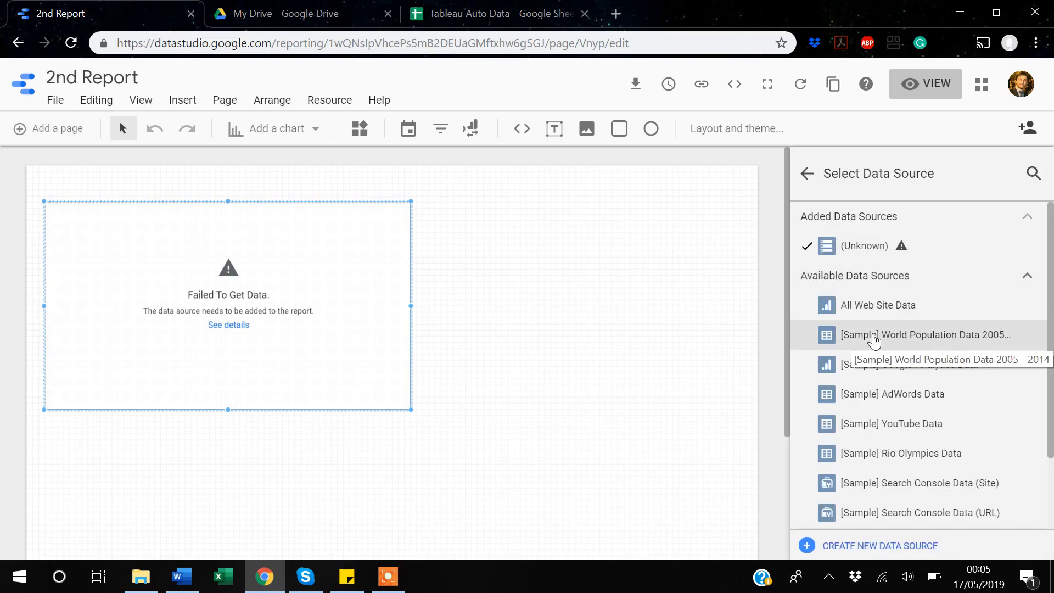
scroll(874, 340, down, 2)
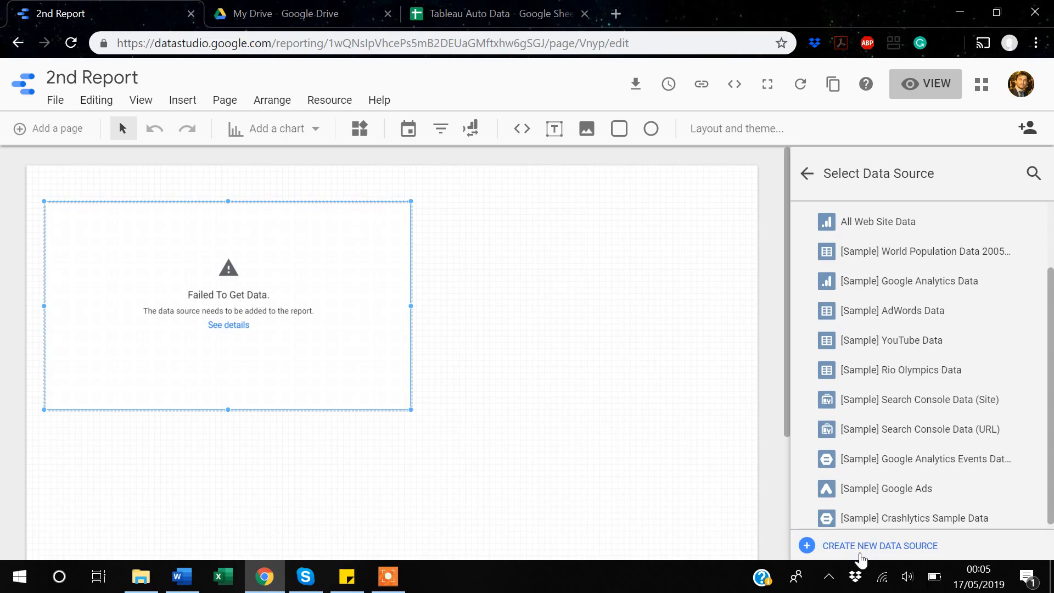
click(861, 552)
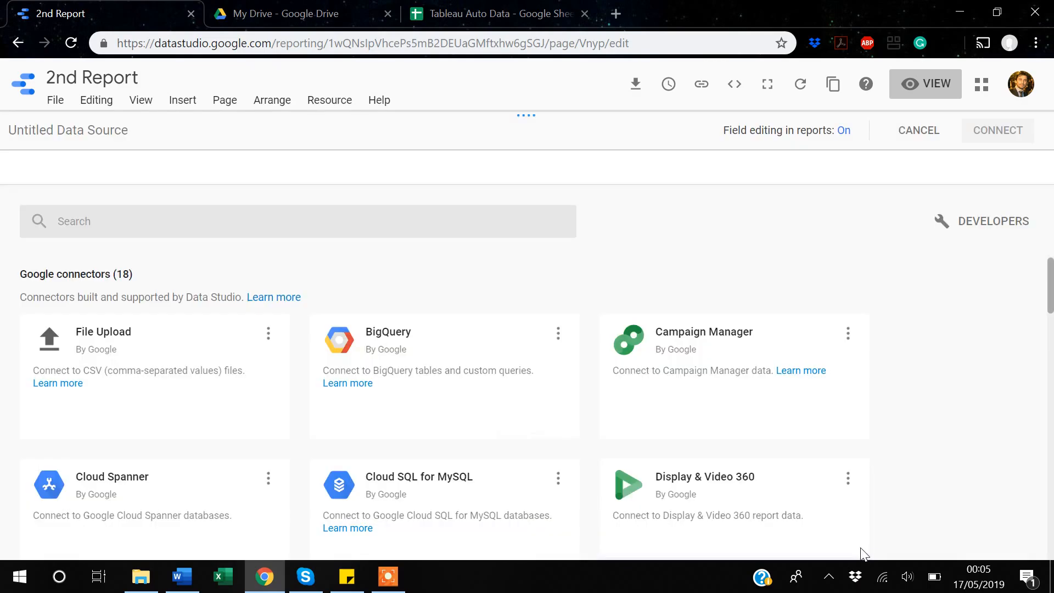
scroll(499, 412, down, 5)
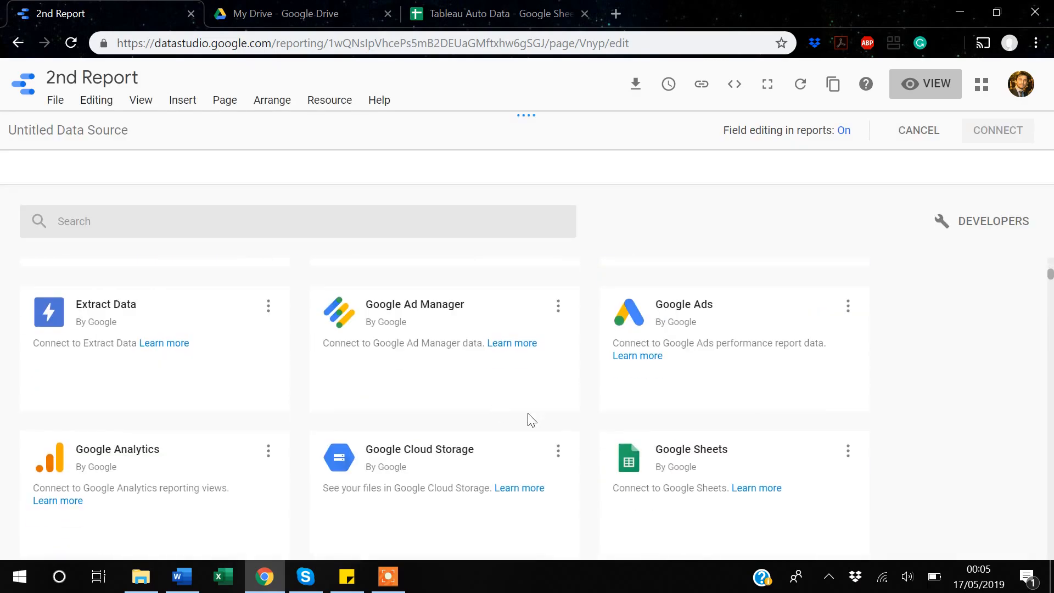
mouse_move(661, 454)
click(724, 553)
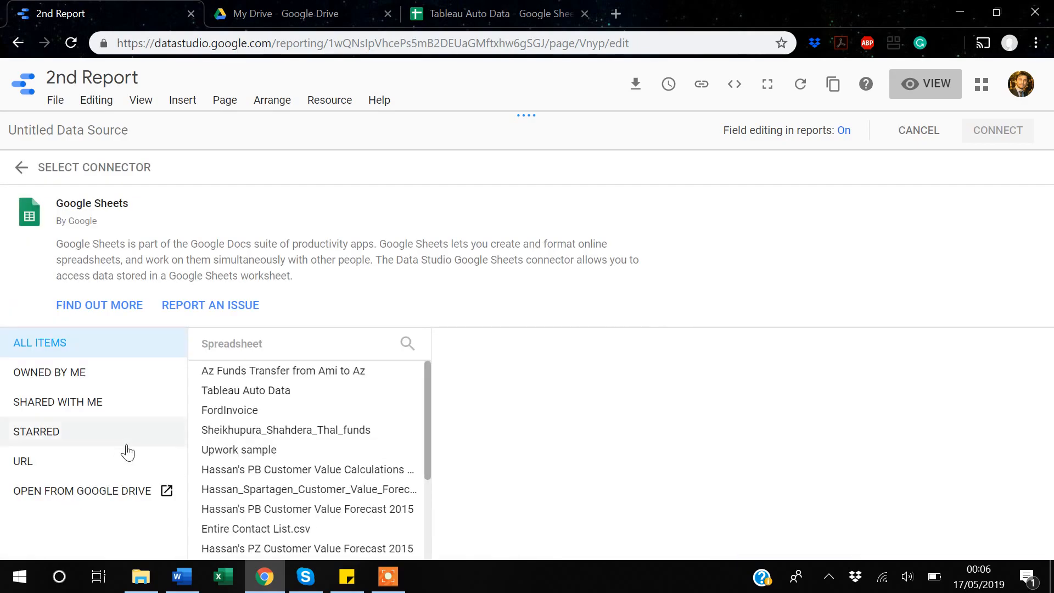
click(276, 392)
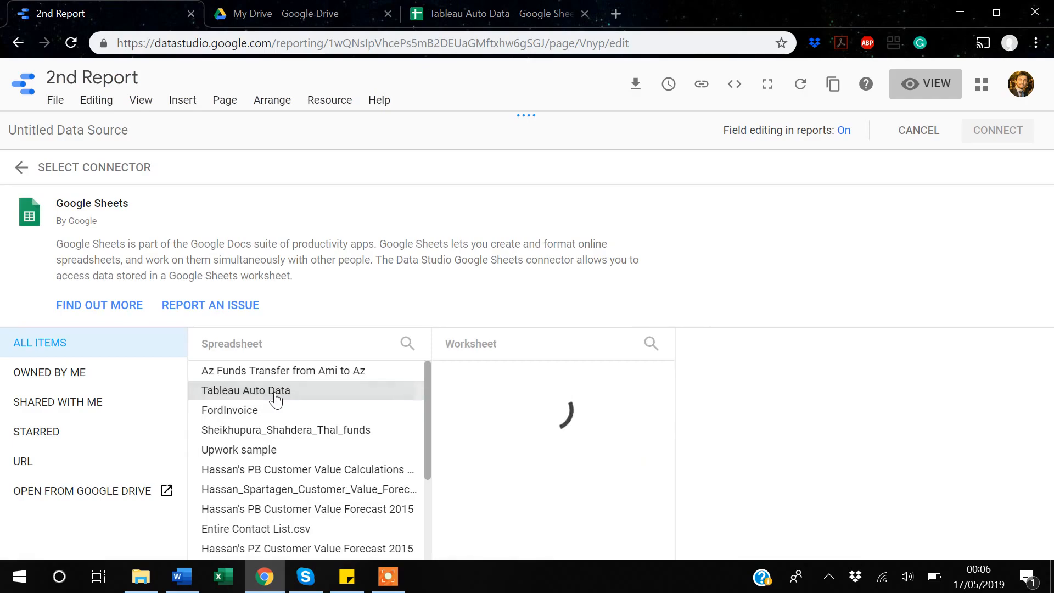
Connect and add the Tableau Auto Data - Sheet1 source to 2nd Report, and return to the reports list.
click(998, 140)
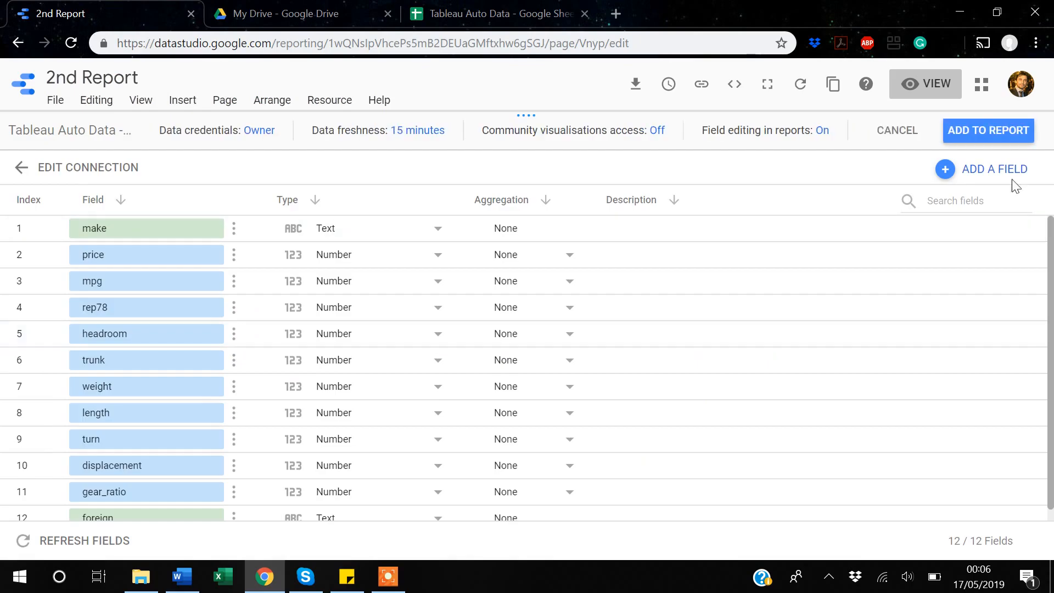
click(1002, 131)
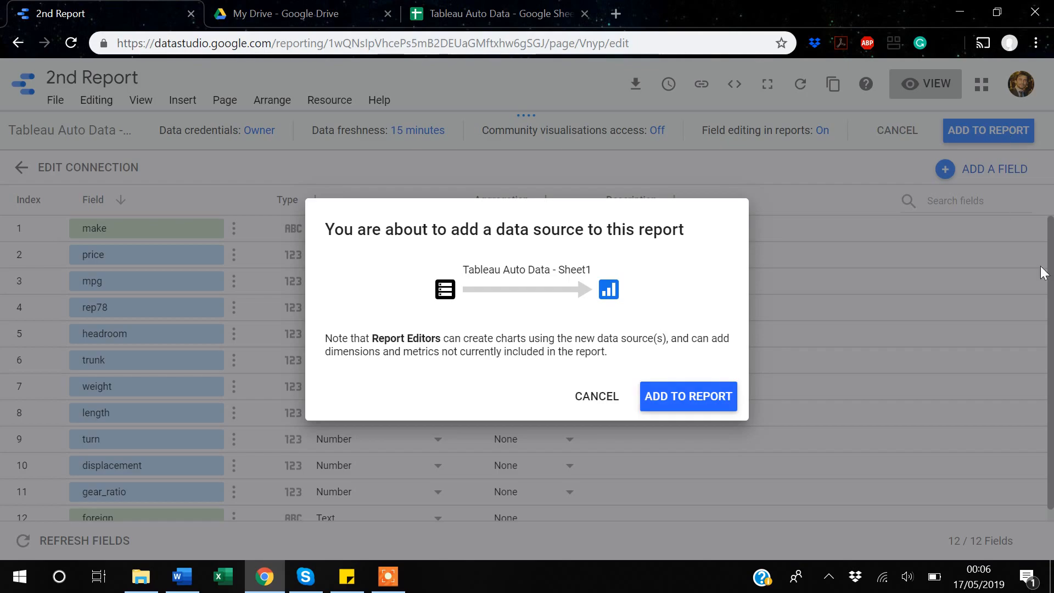
click(718, 398)
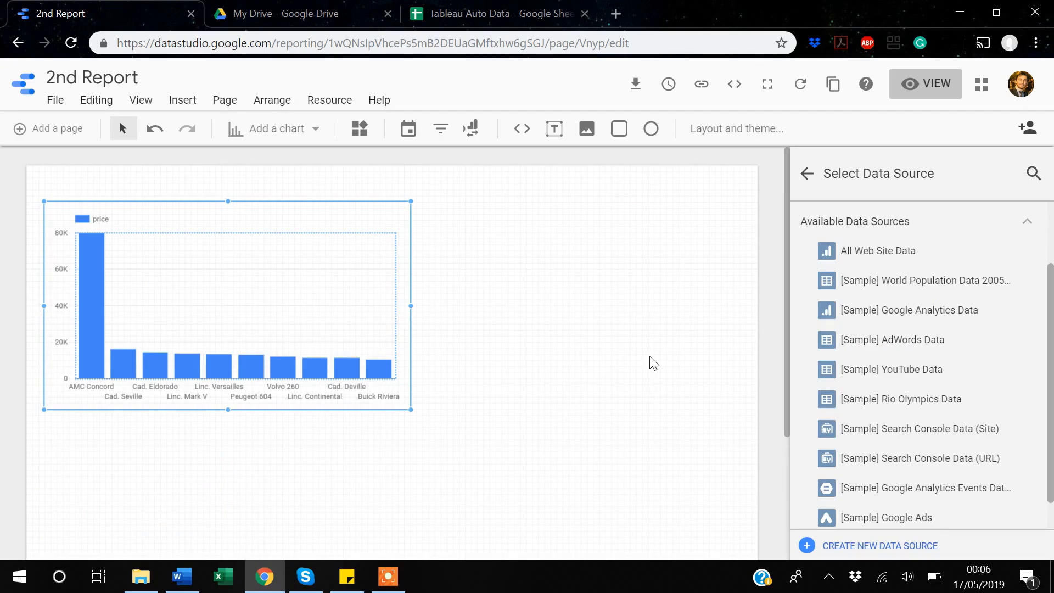
click(21, 90)
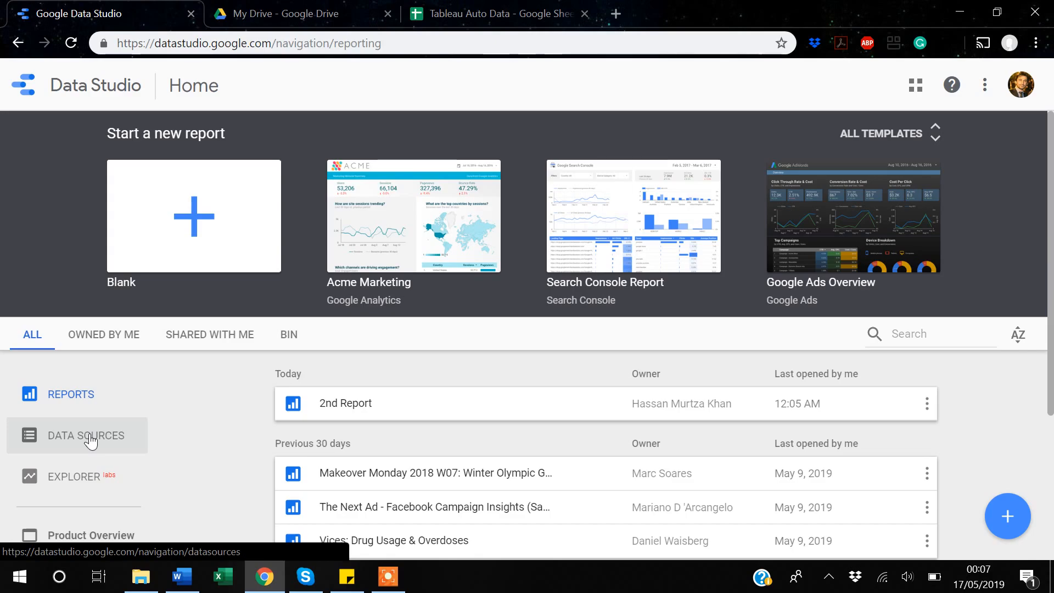
click(399, 586)
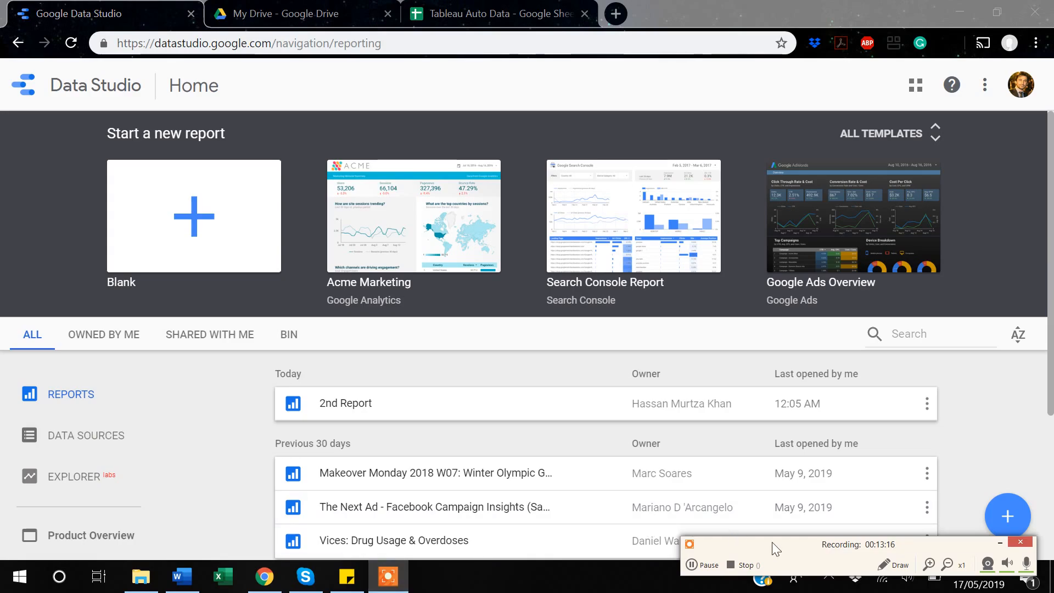